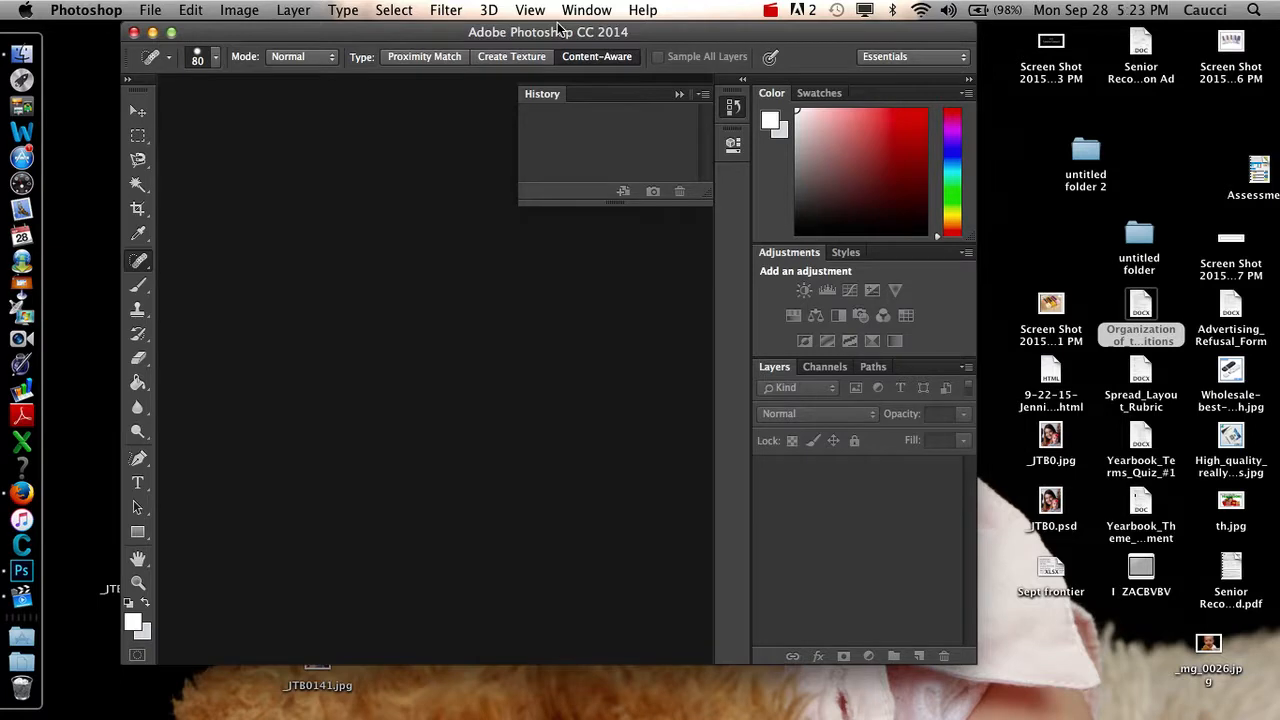
- Start a new document named "Create Lightning" with a width and height of 700 pixels each
{"action": "left_click", "coordinate": [155, 12]}
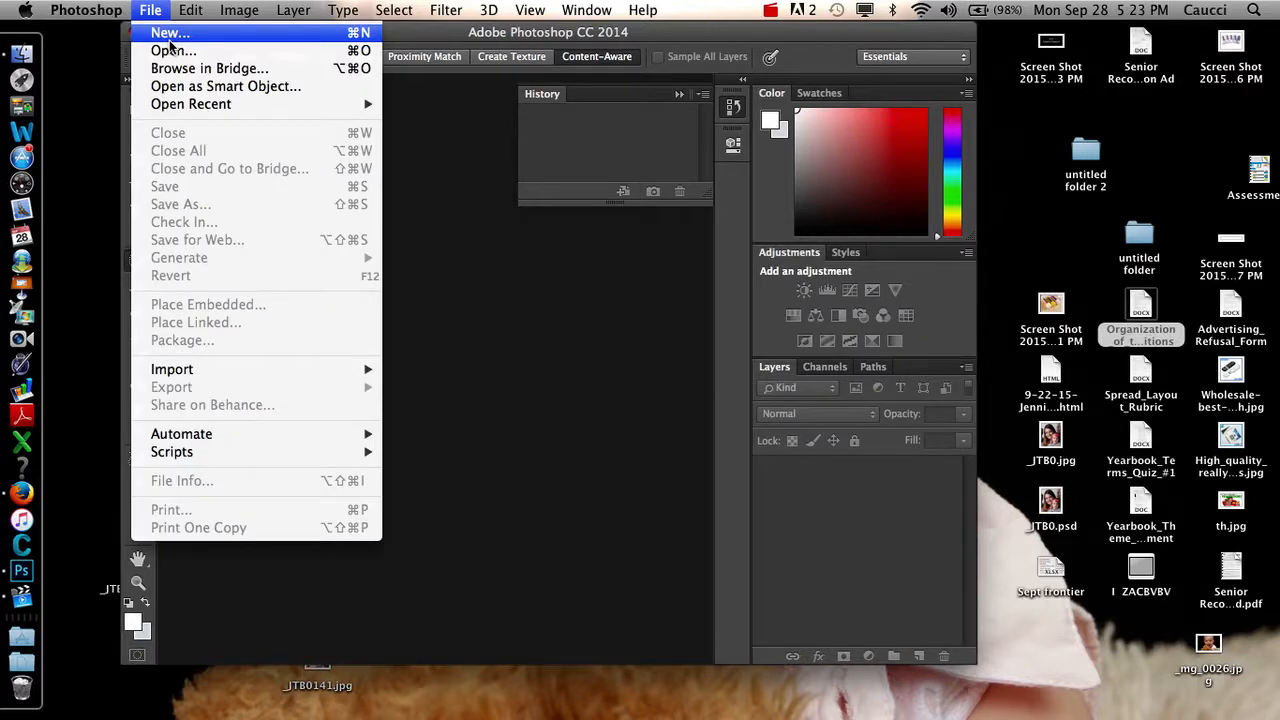
{"action": "left_click", "coordinate": [170, 36]}
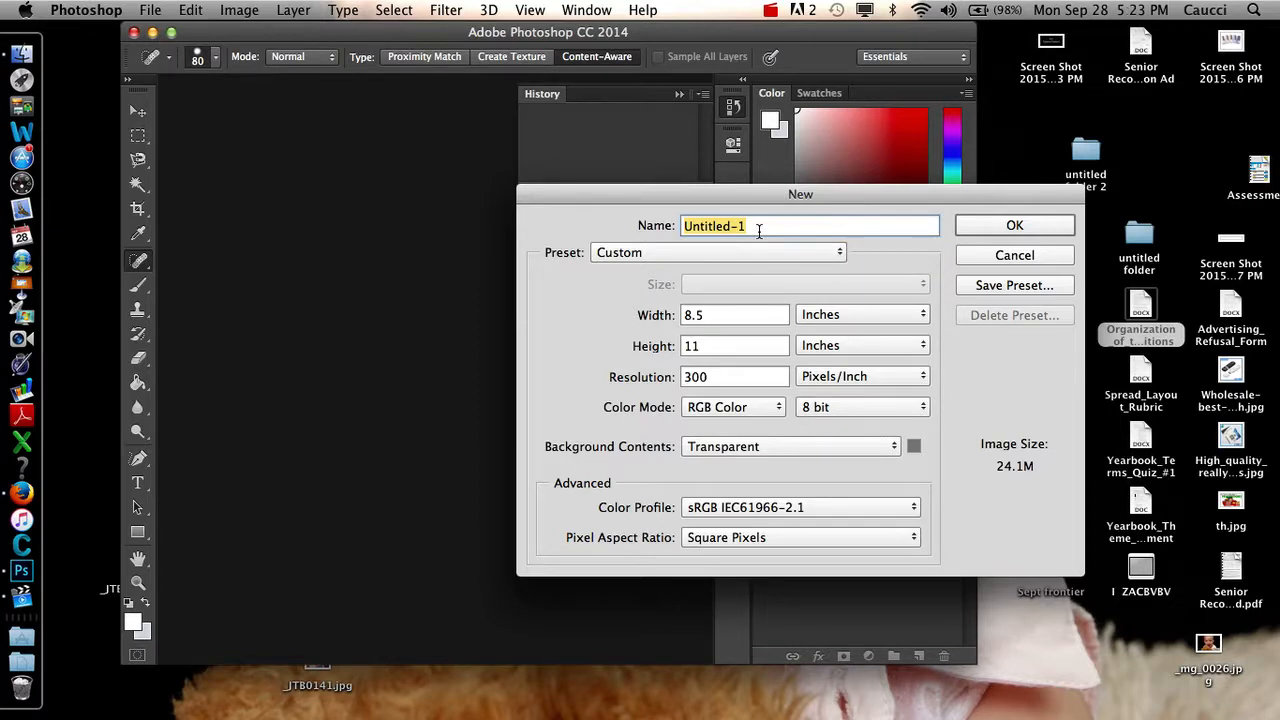
{"action": "type", "text": "Crea"}
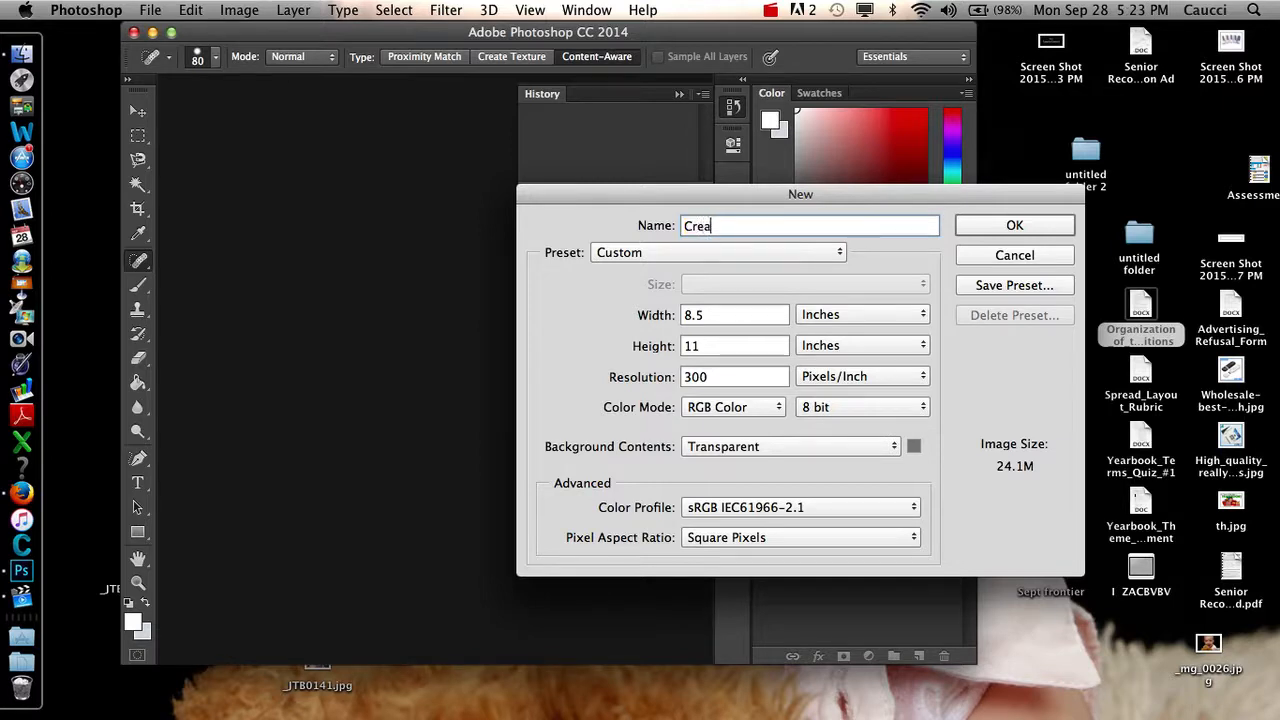
{"action": "type", "text": "te Lightning"}
{"action": "left_click", "coordinate": [818, 315]}
{"action": "left_click", "coordinate": [822, 298]}
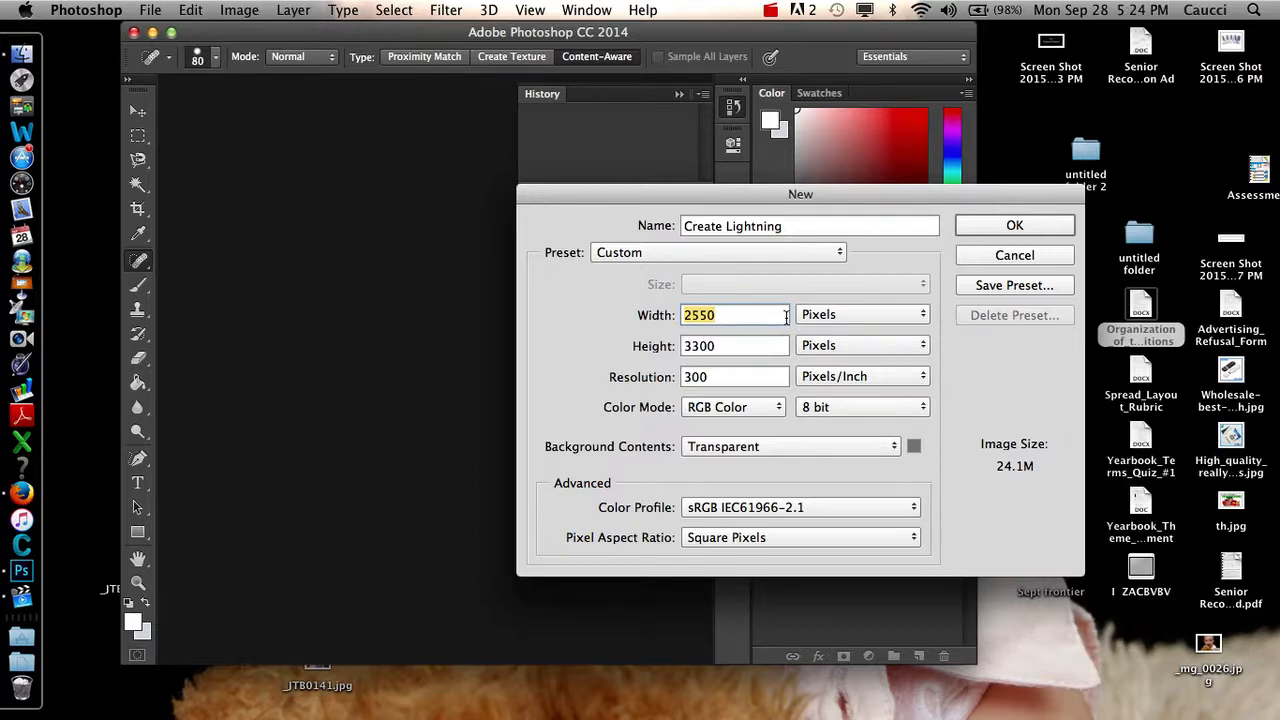
{"action": "type", "text": "700"}
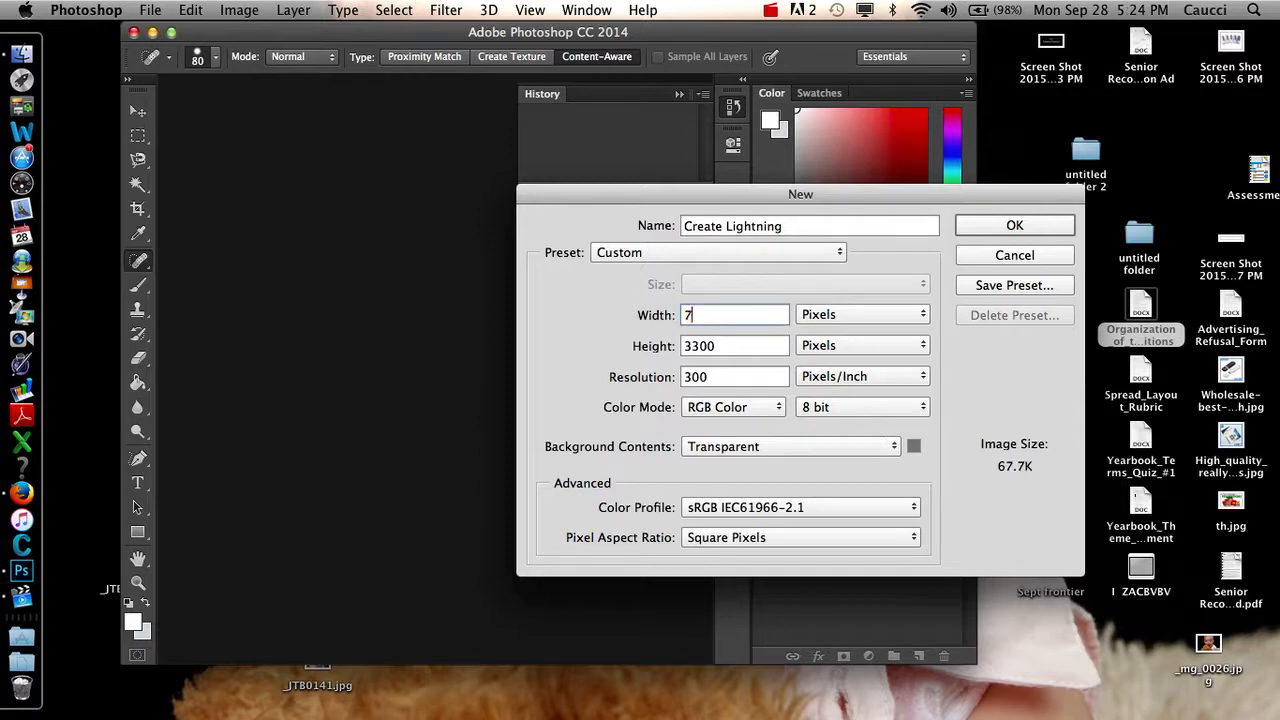
{"action": "double_click", "coordinate": [718, 347]}
{"action": "type", "text": "700"}
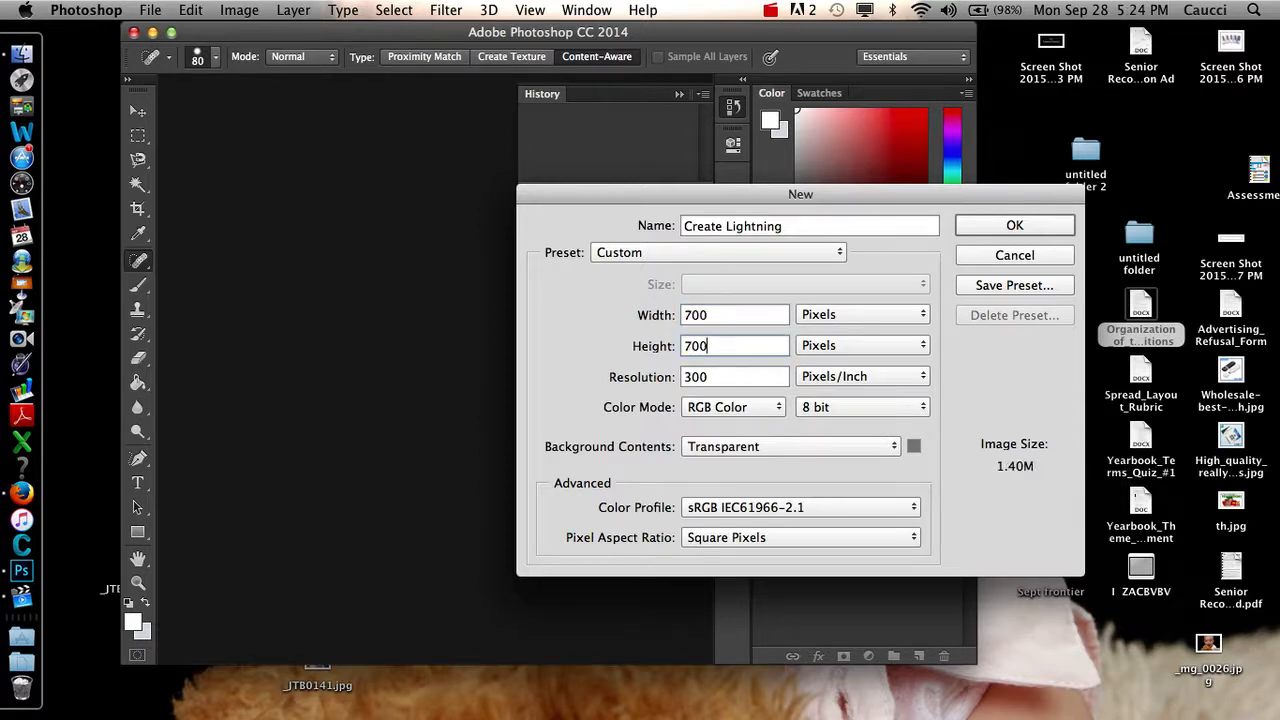
- Set the resolution to 72 pixels/inch and the background contents to White, create the document and dismiss the 3D features warning
{"action": "double_click", "coordinate": [736, 377]}
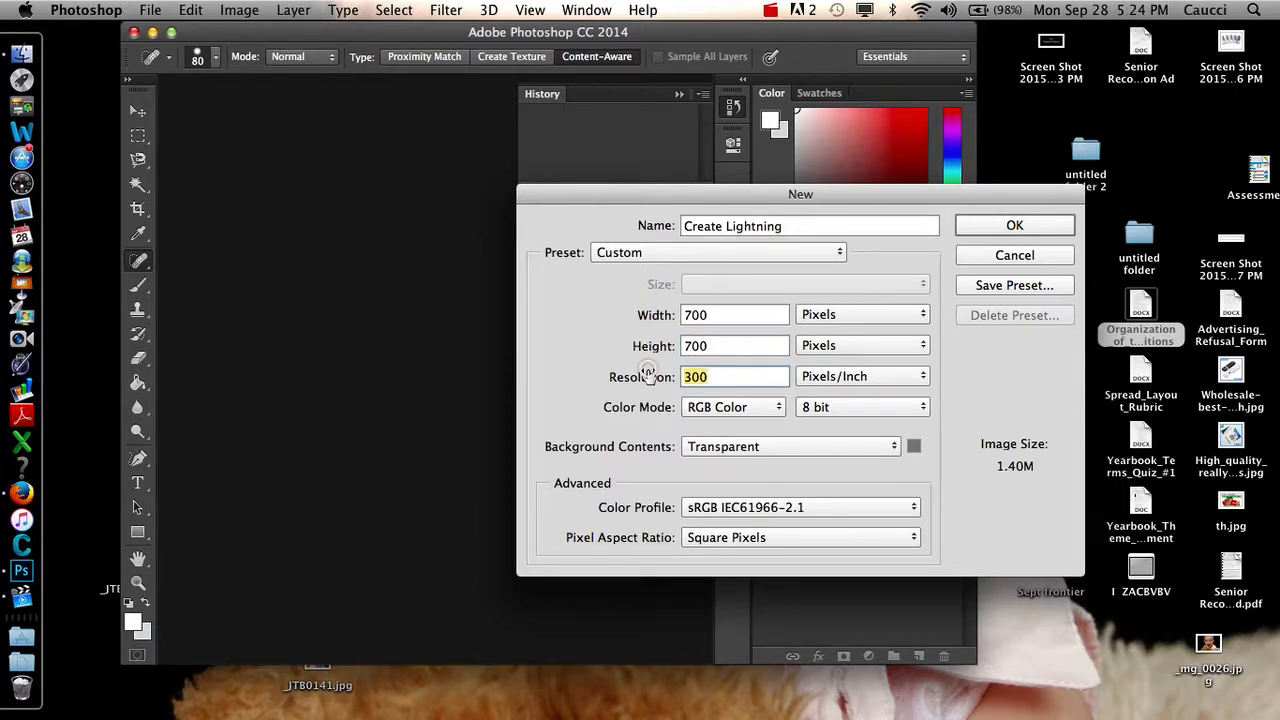
{"action": "type", "text": "72"}
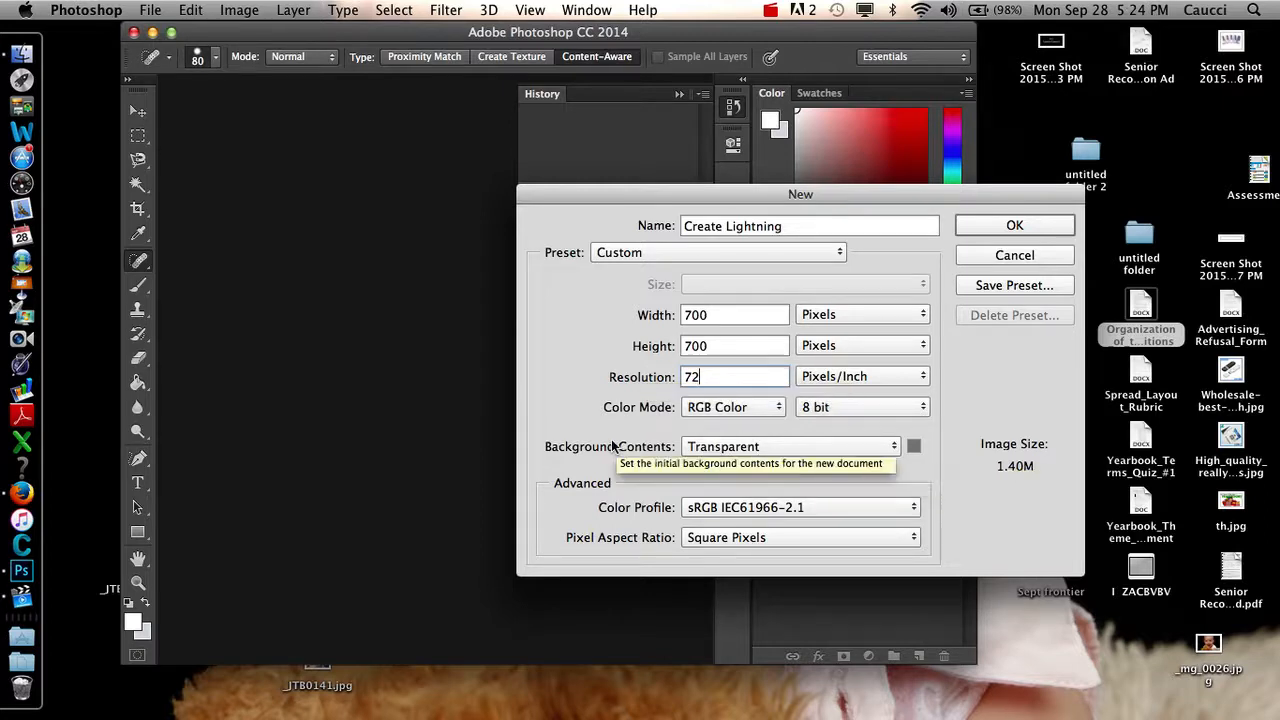
{"action": "left_click", "coordinate": [723, 448]}
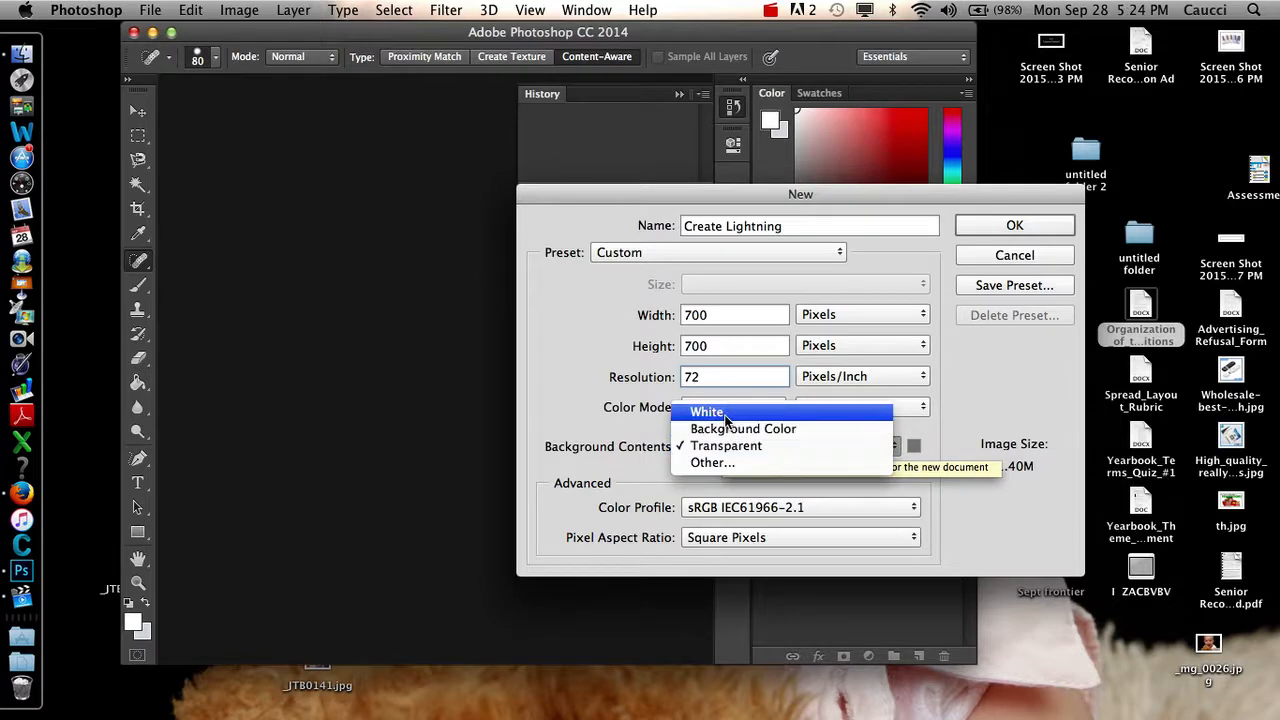
{"action": "left_click", "coordinate": [727, 416]}
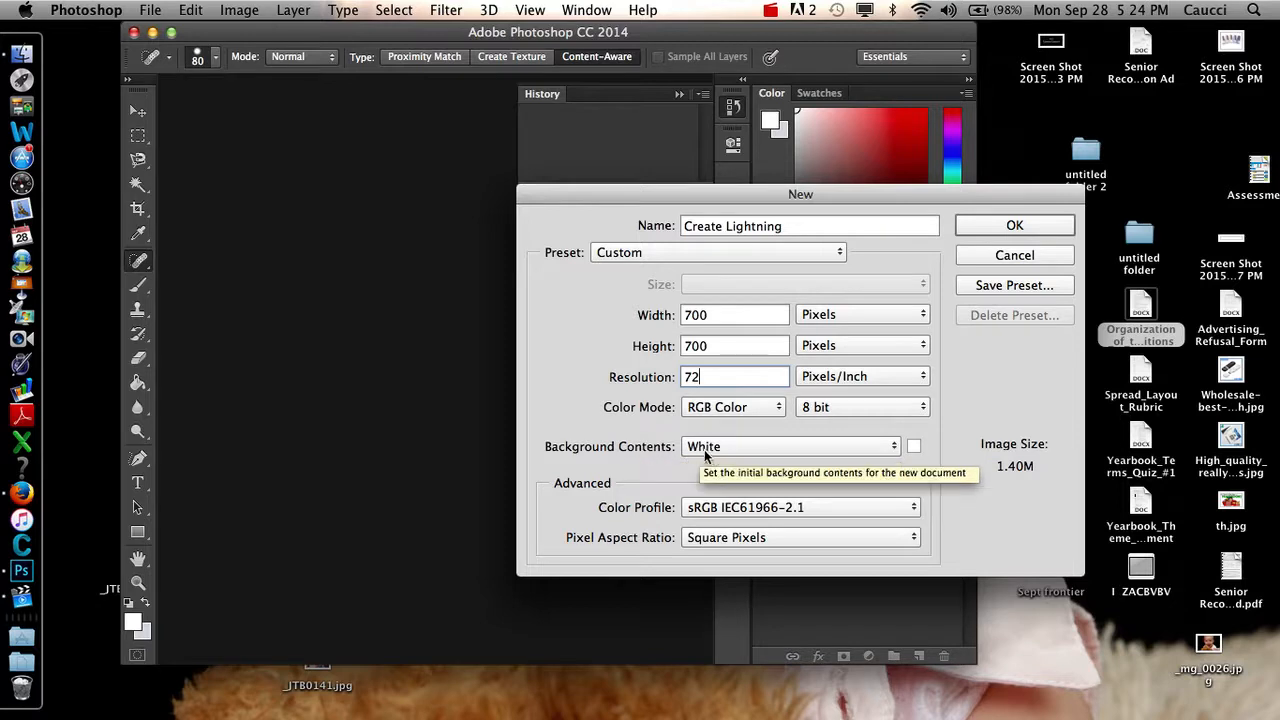
{"action": "left_click", "coordinate": [986, 225]}
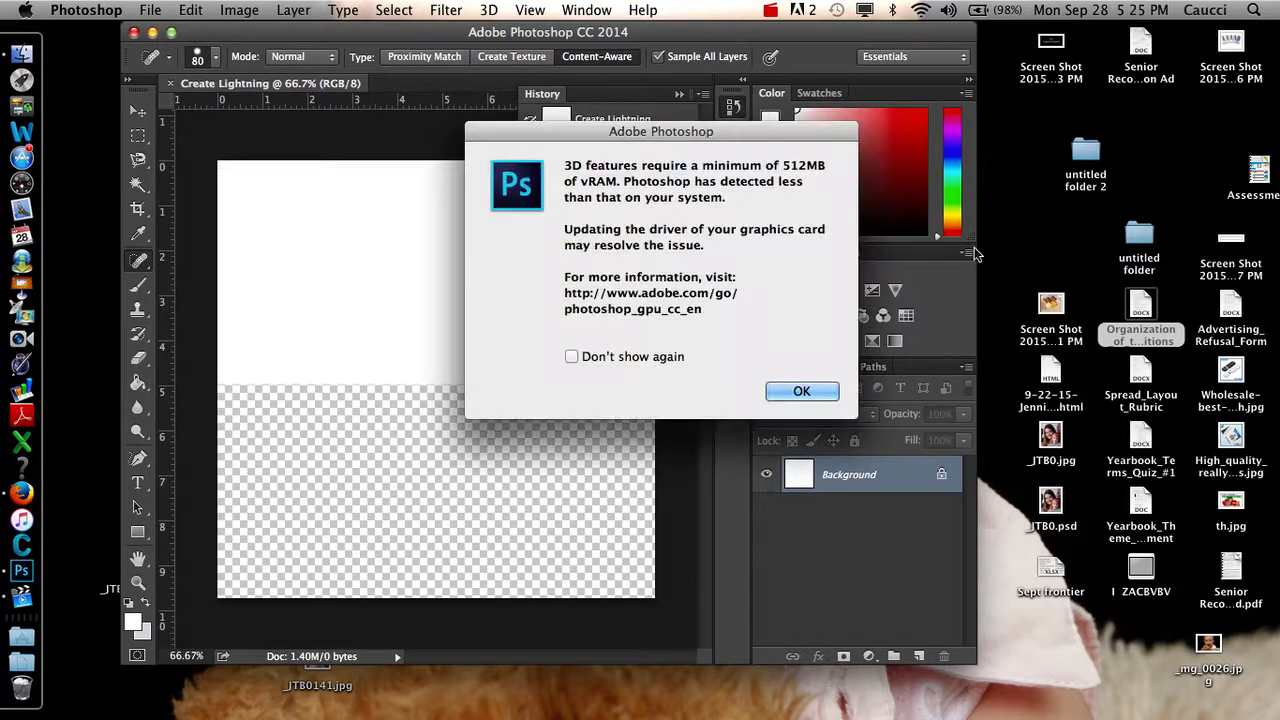
{"action": "left_click", "coordinate": [802, 392]}
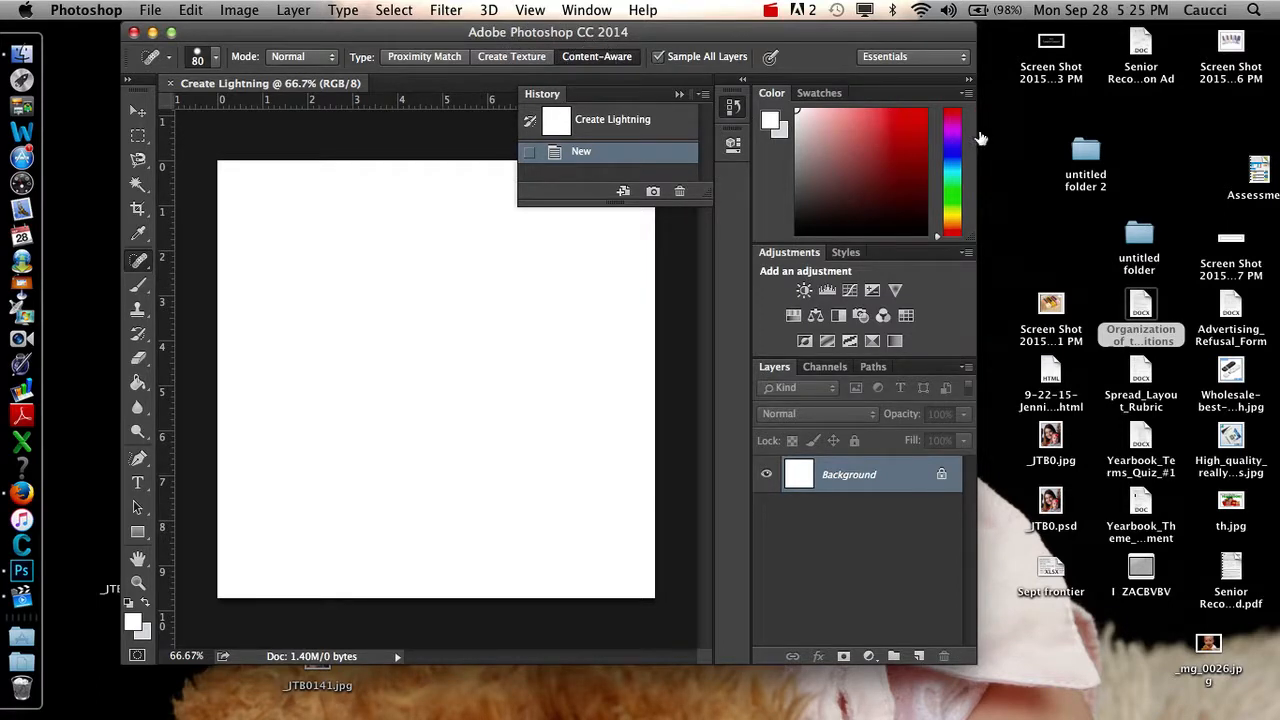
- Widen the workspace, reset the colors to black foreground and white background, and activate the Gradient tool
{"action": "left_click_drag", "start_coordinate": [1044, 149], "coordinate": [1275, 178]}
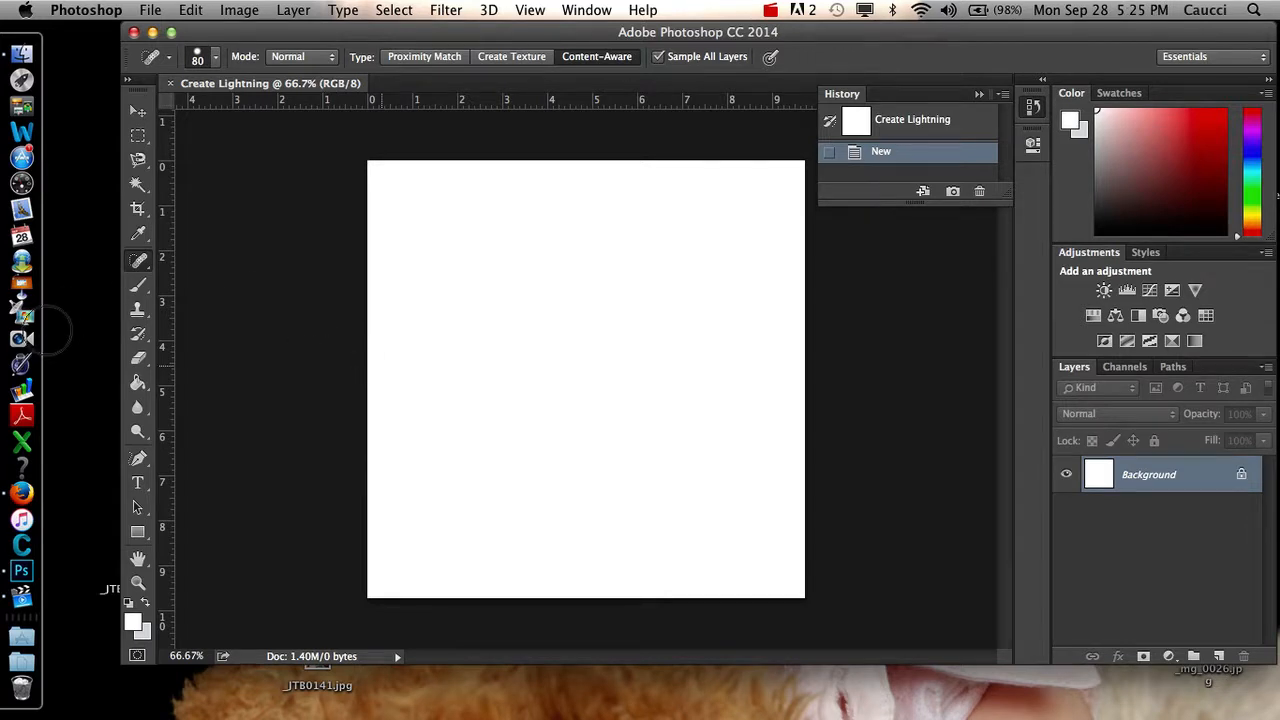
{"action": "left_click", "coordinate": [128, 603]}
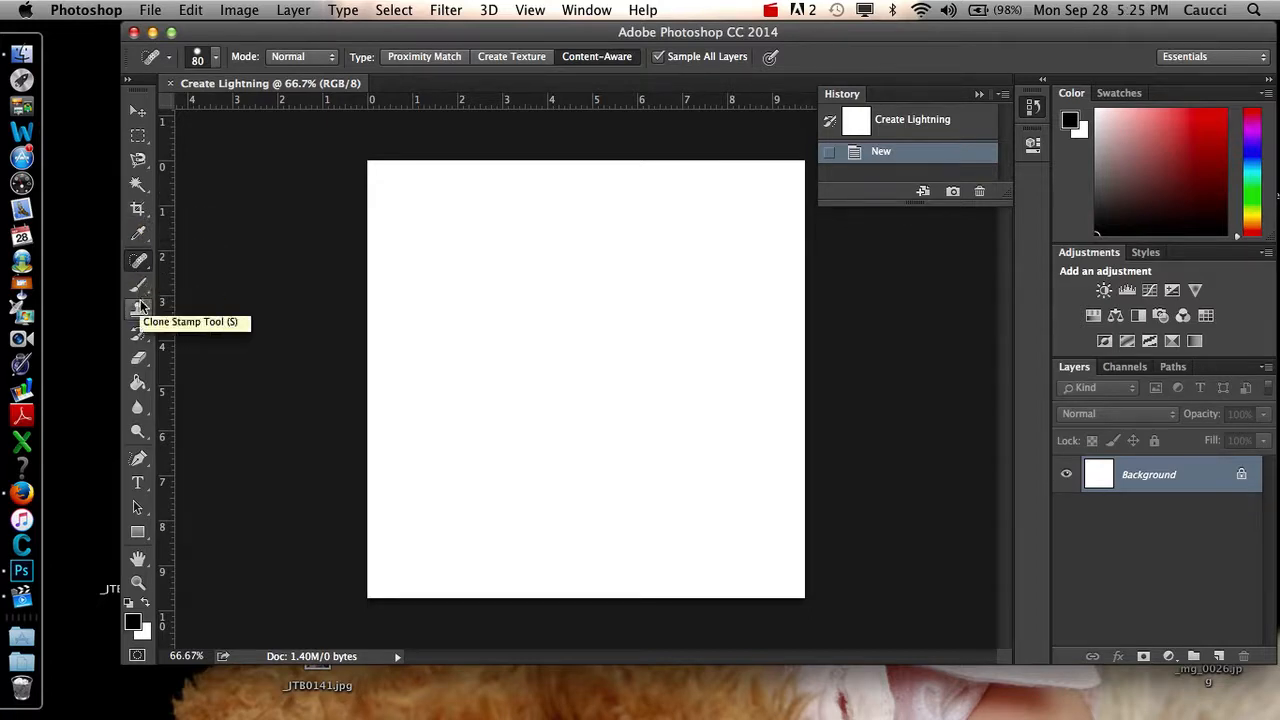
{"action": "left_click", "coordinate": [139, 385]}
{"action": "left_click", "coordinate": [139, 385]}
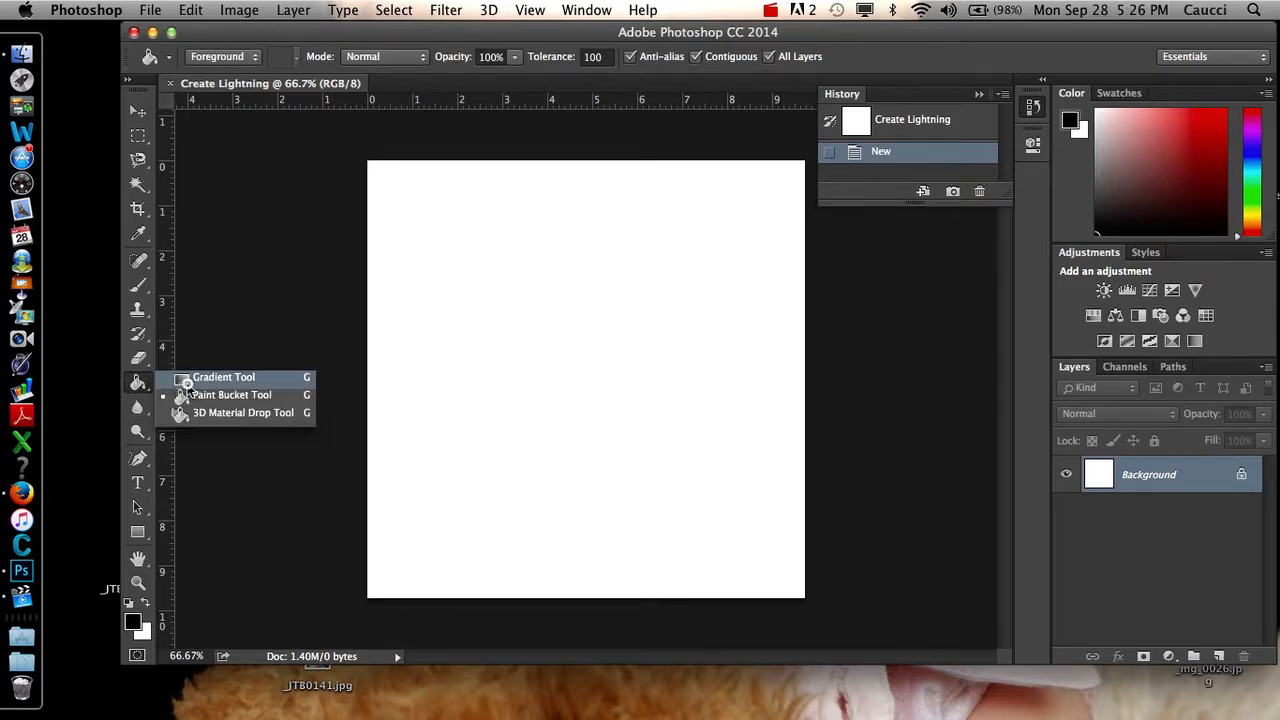
{"action": "left_click", "coordinate": [187, 381]}
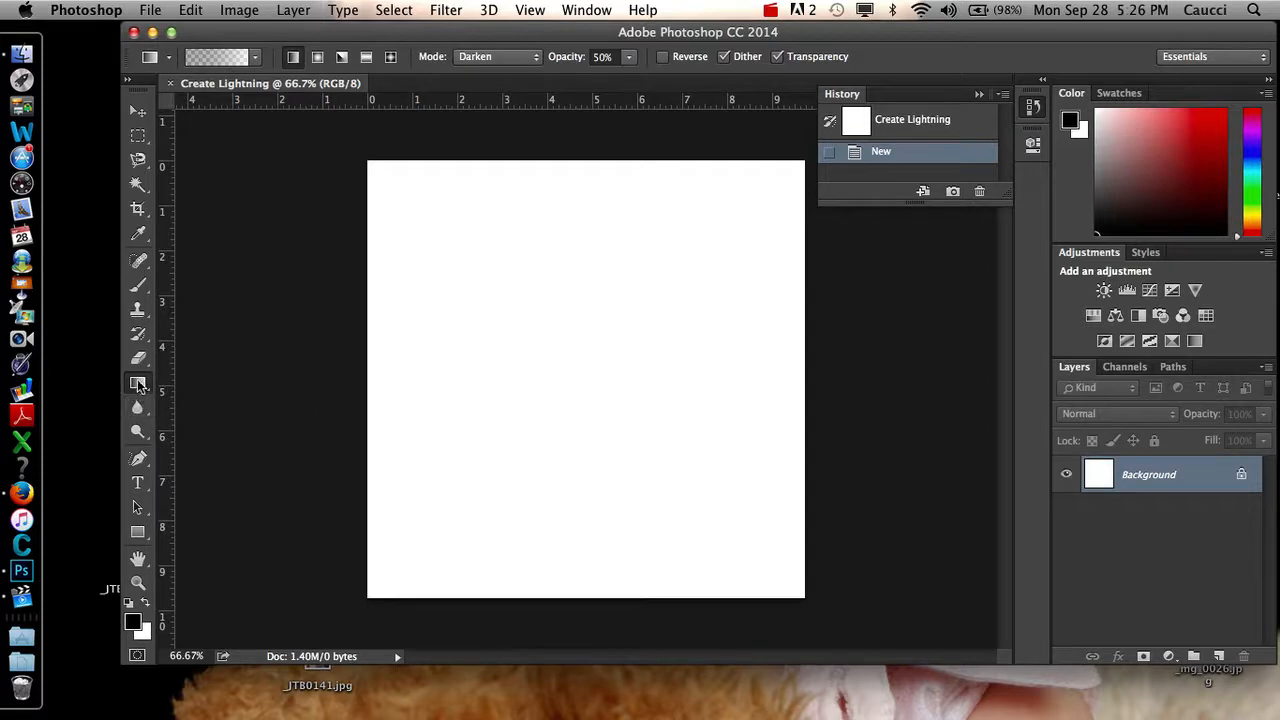
- Choose the Foreground to Background preset as the gradient and keep its name
{"action": "left_click", "coordinate": [215, 58]}
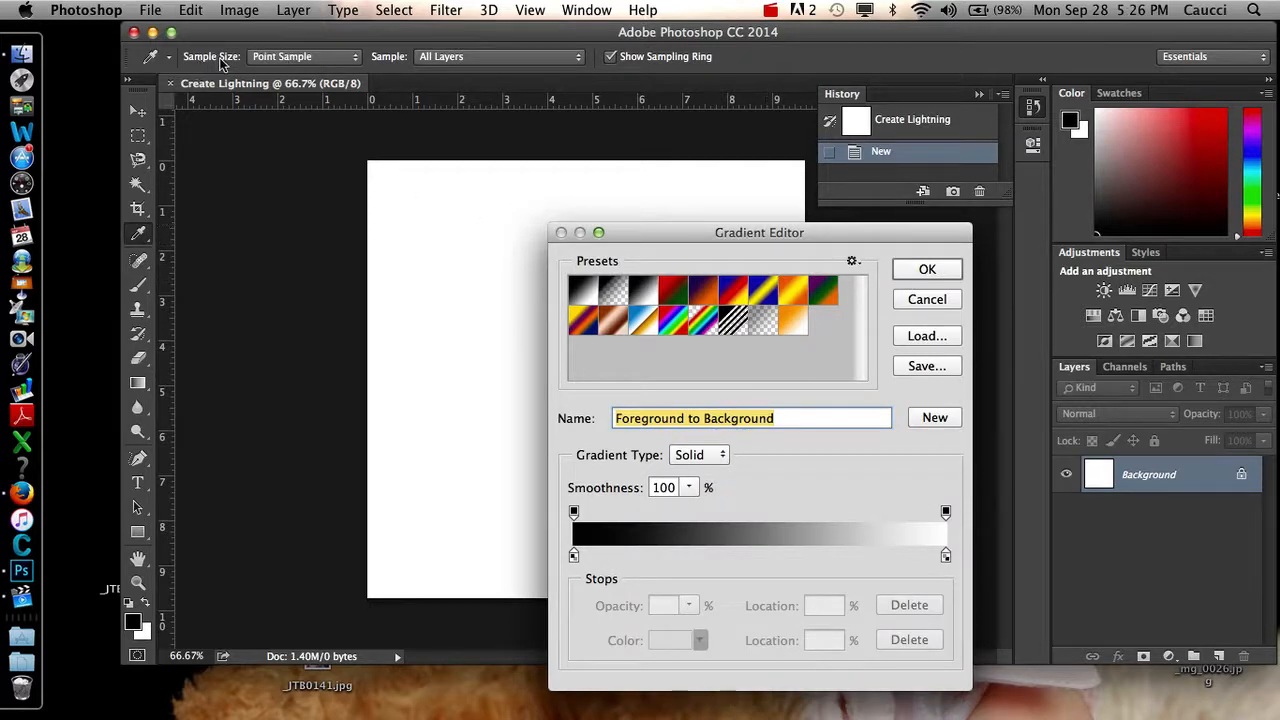
{"action": "left_click", "coordinate": [925, 302]}
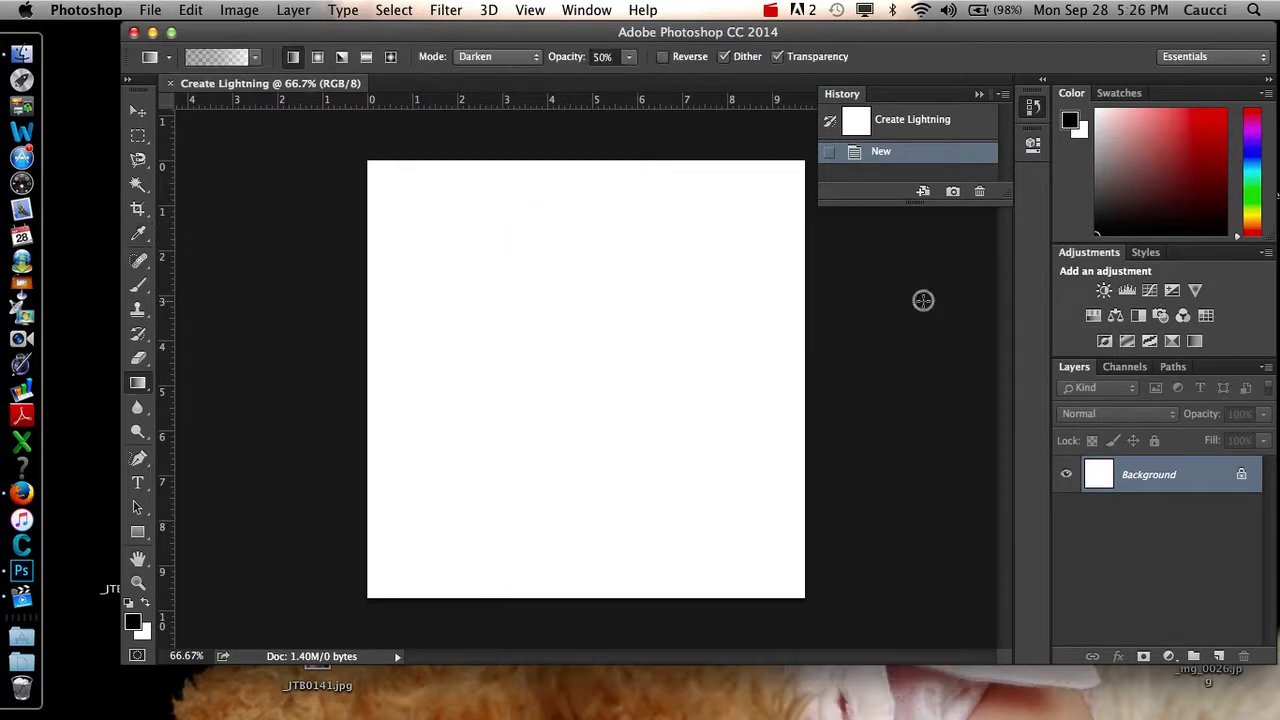
{"action": "left_click", "coordinate": [211, 62]}
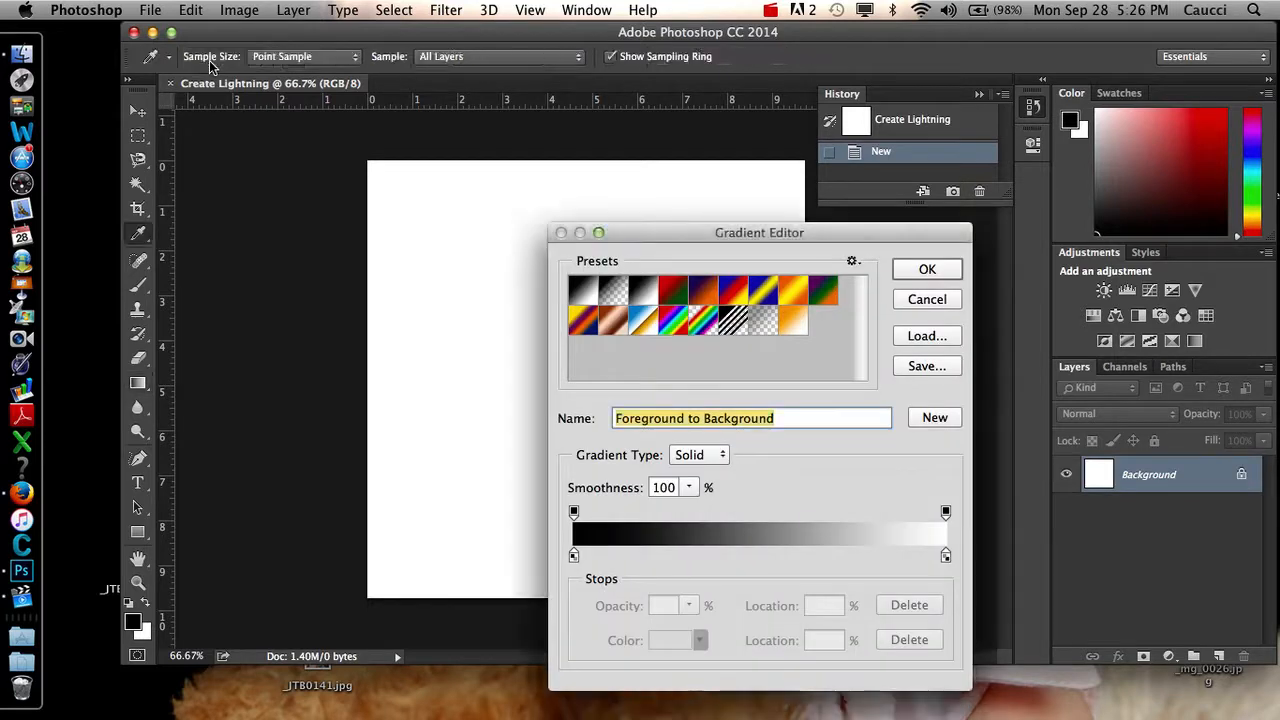
{"action": "double_click", "coordinate": [582, 296]}
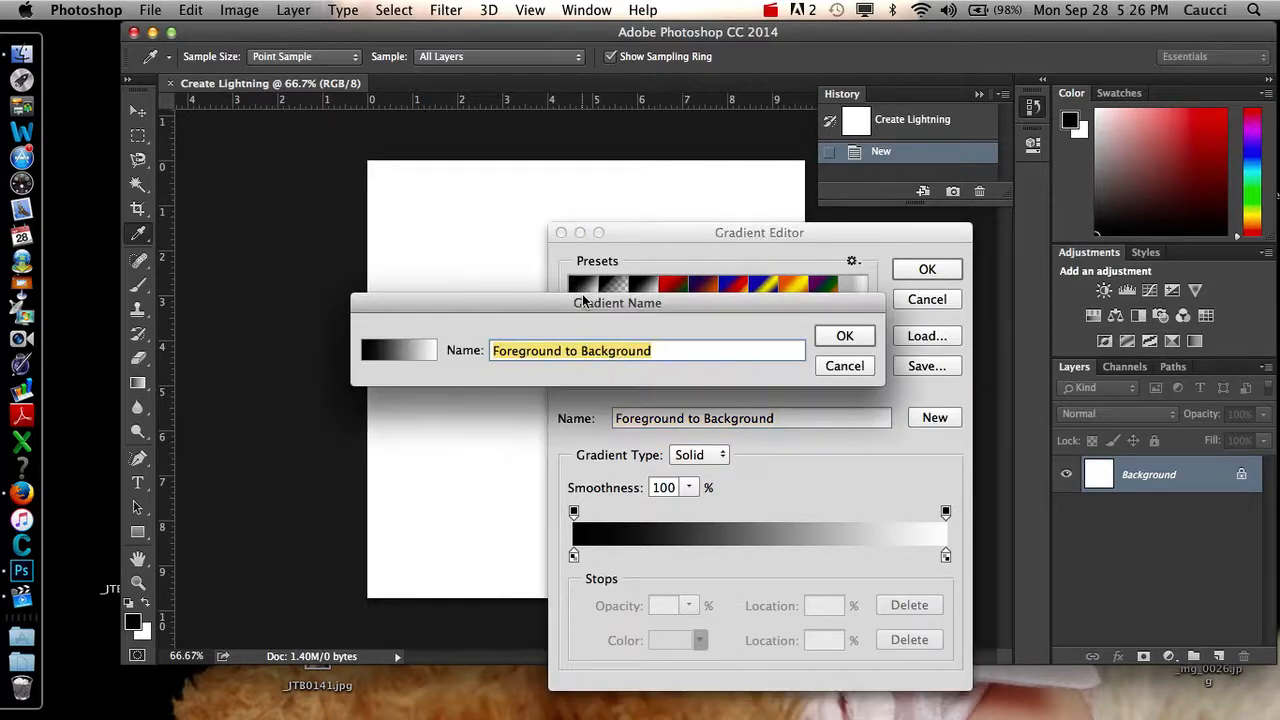
{"action": "left_click", "coordinate": [845, 337]}
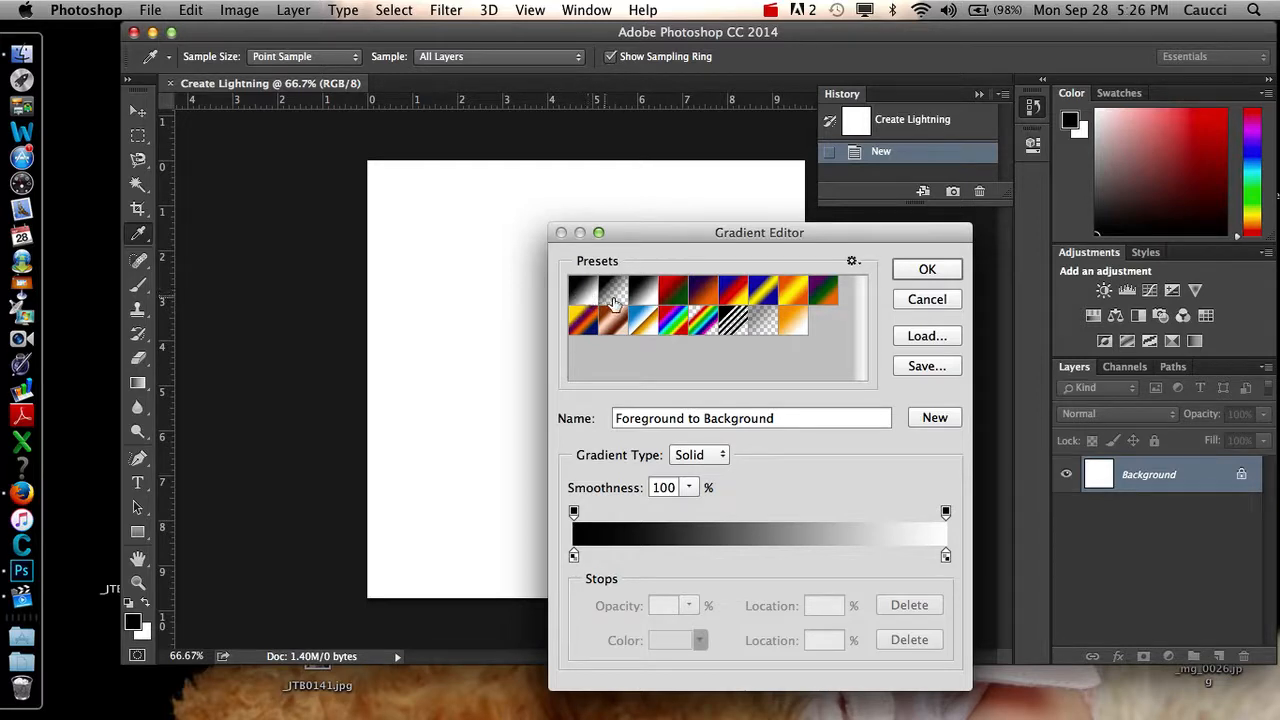
{"action": "left_click", "coordinate": [927, 272]}
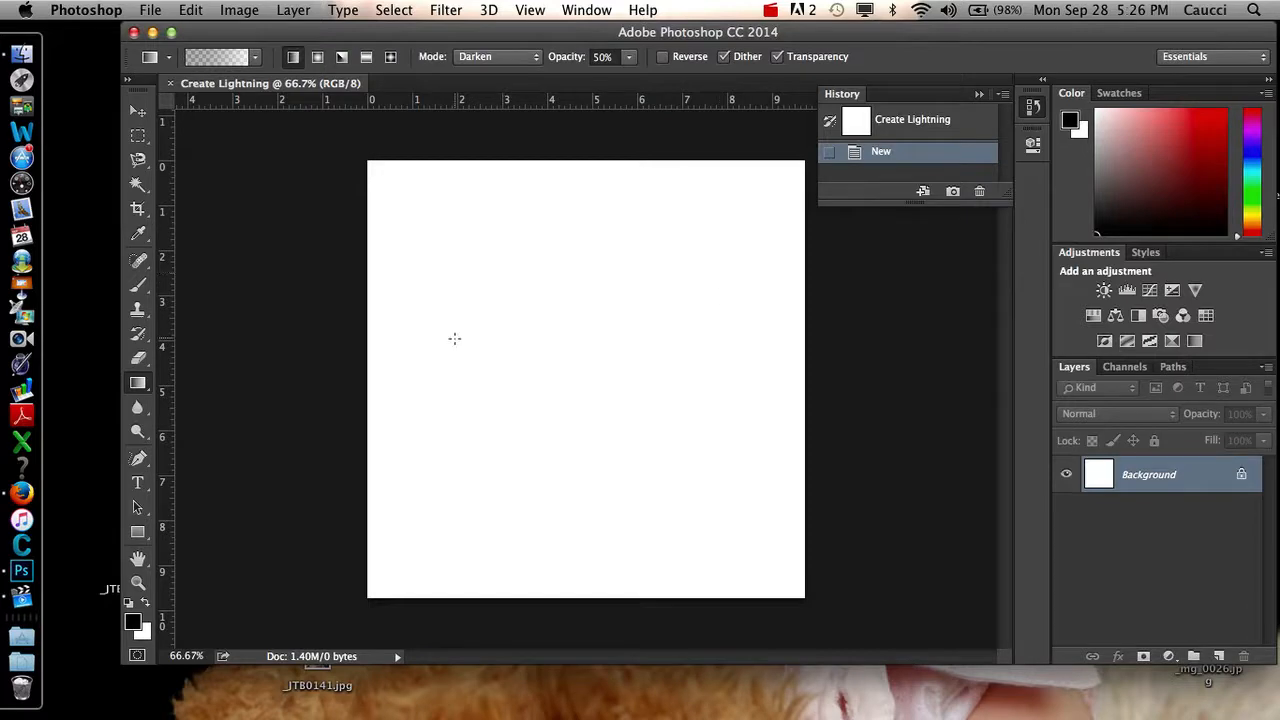
- Try a gradient from the top to the bottom of the canvas with the current tool settings and undo it
{"action": "left_click_drag", "start_coordinate": [558, 140], "coordinate": [538, 613]}
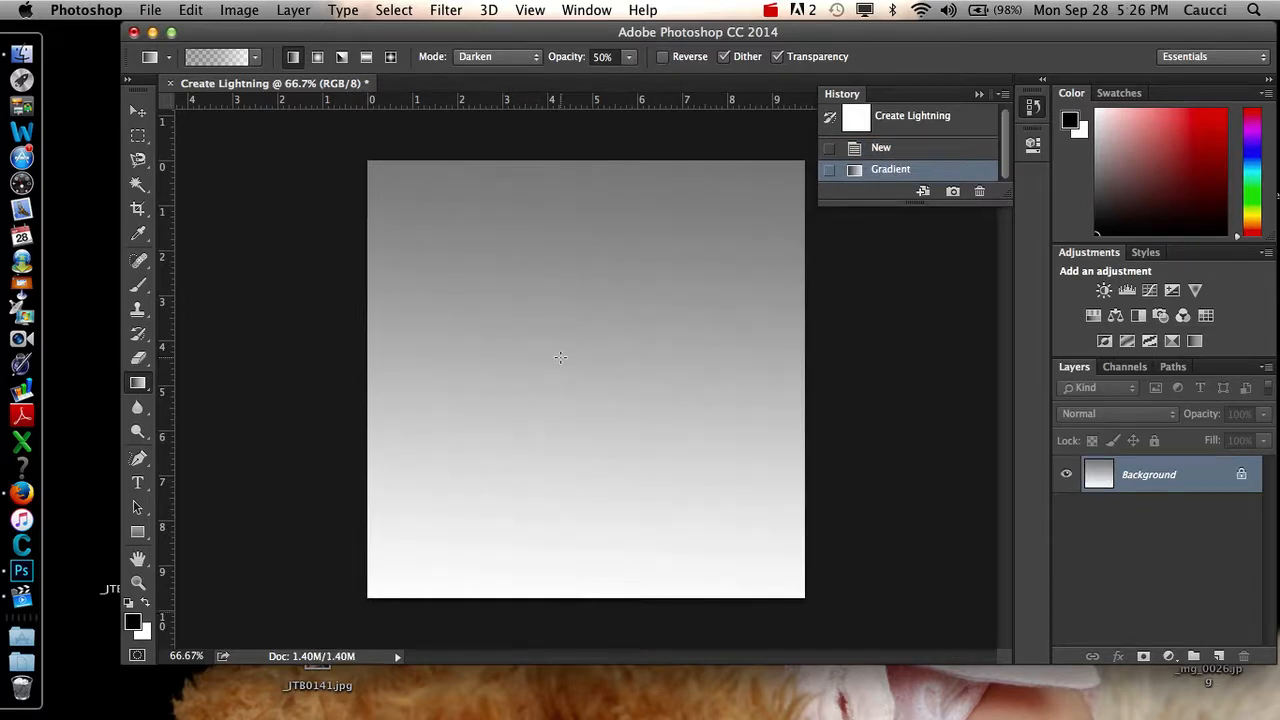
{"action": "key", "text": "super+z"}
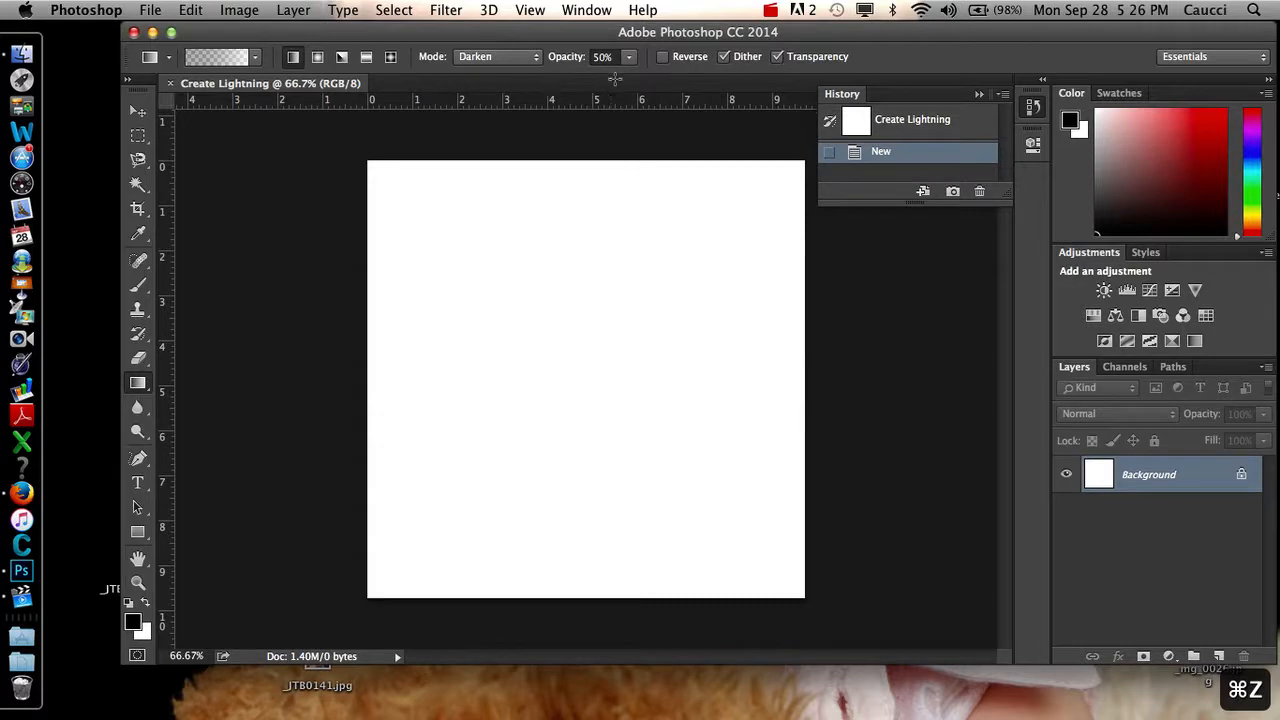
- Set the gradient's blending mode to Normal and its opacity to 100%
{"action": "left_click", "coordinate": [533, 60]}
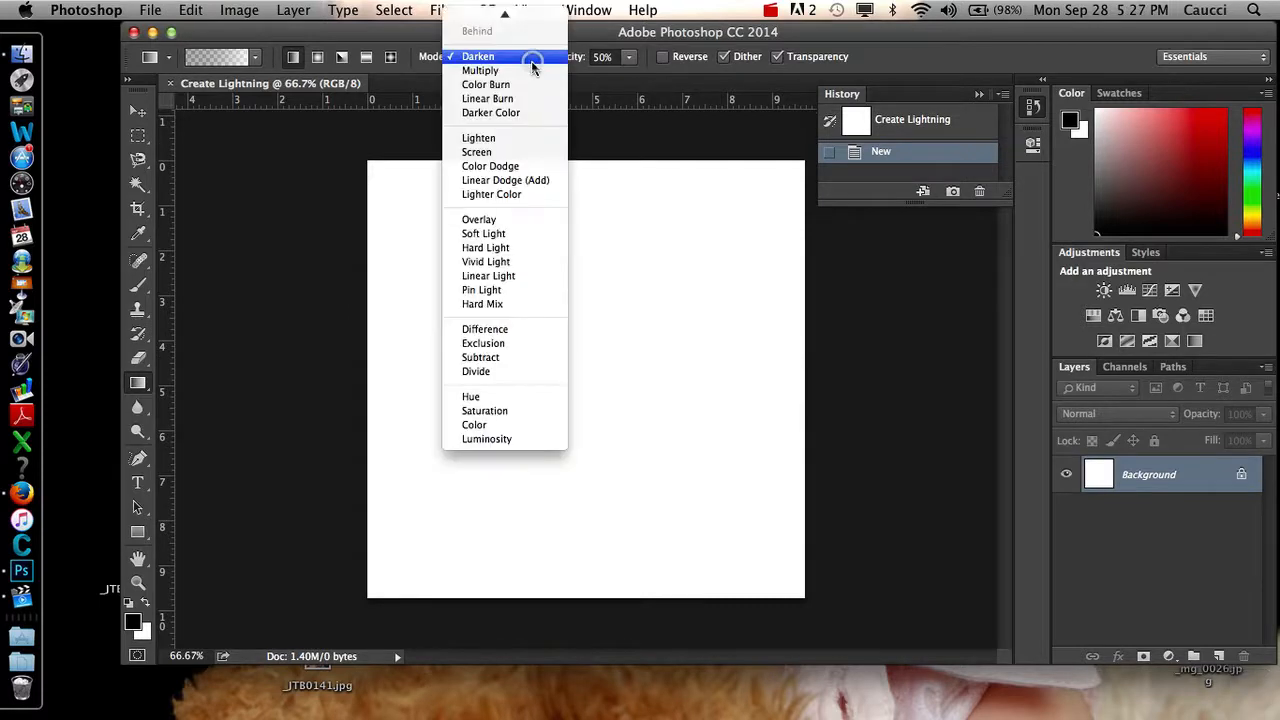
{"action": "left_click", "coordinate": [522, 17]}
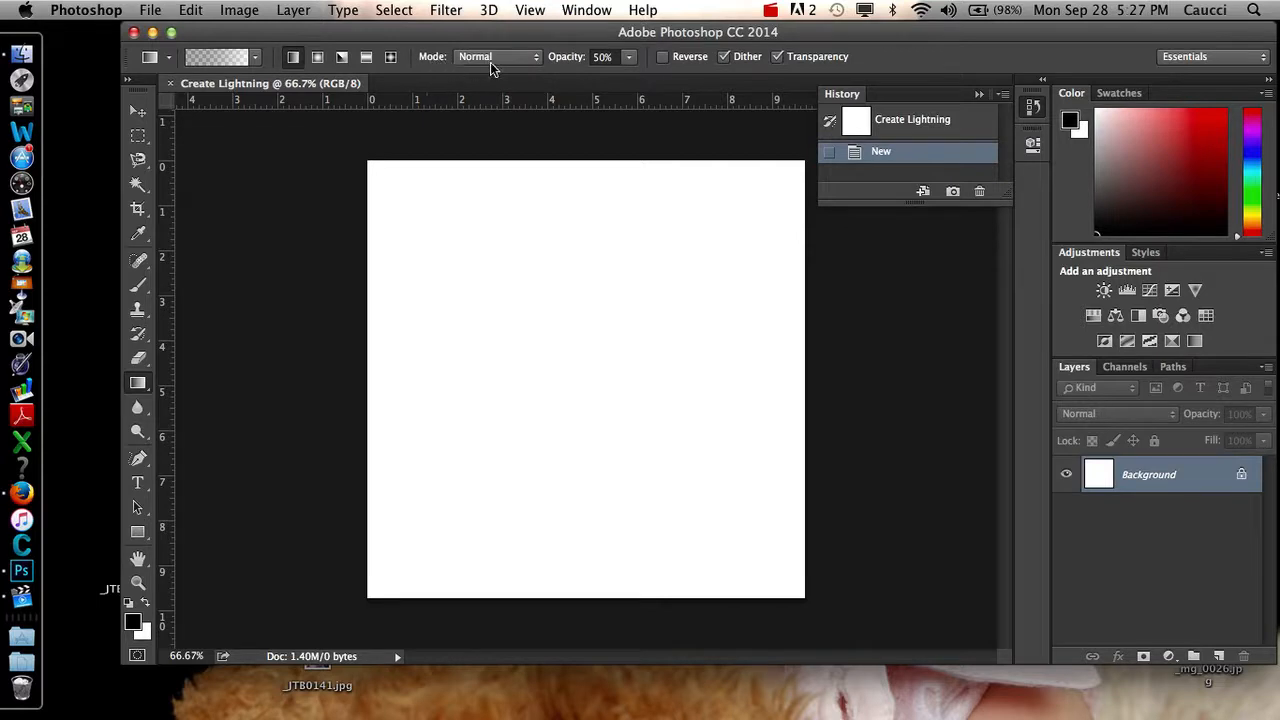
{"action": "left_click", "coordinate": [629, 60]}
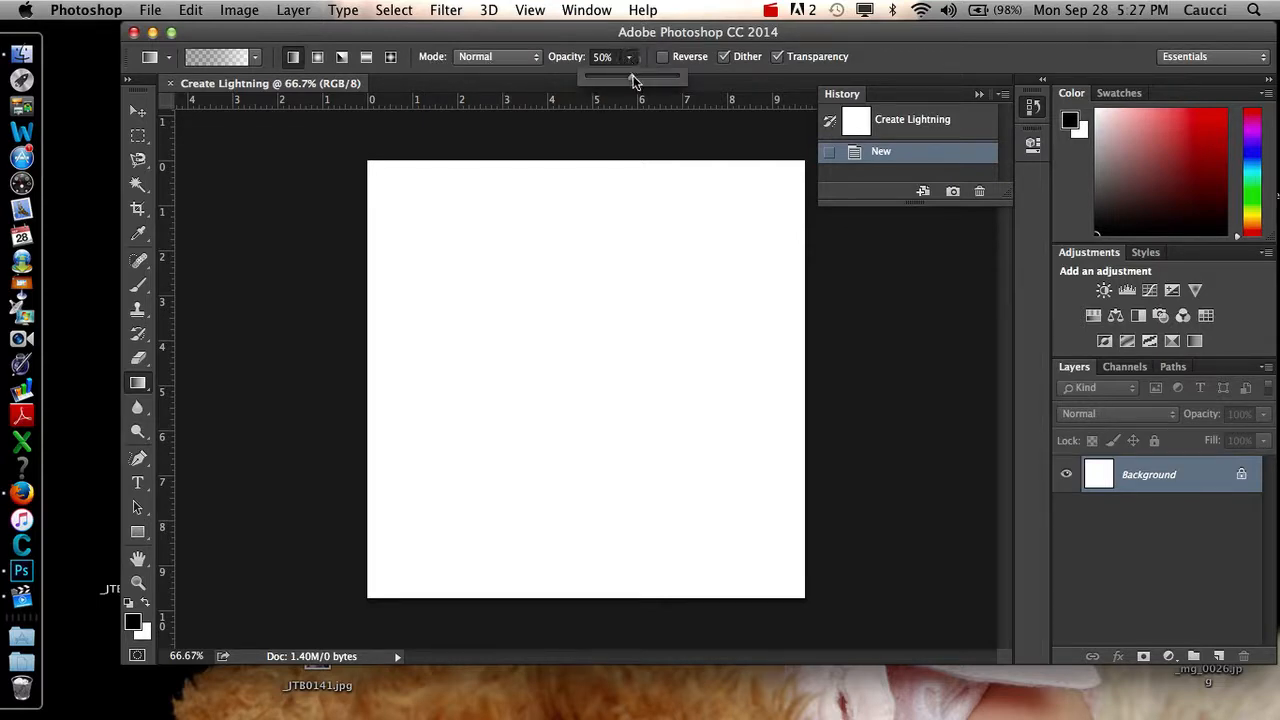
{"action": "left_click_drag", "start_coordinate": [632, 78], "coordinate": [674, 79]}
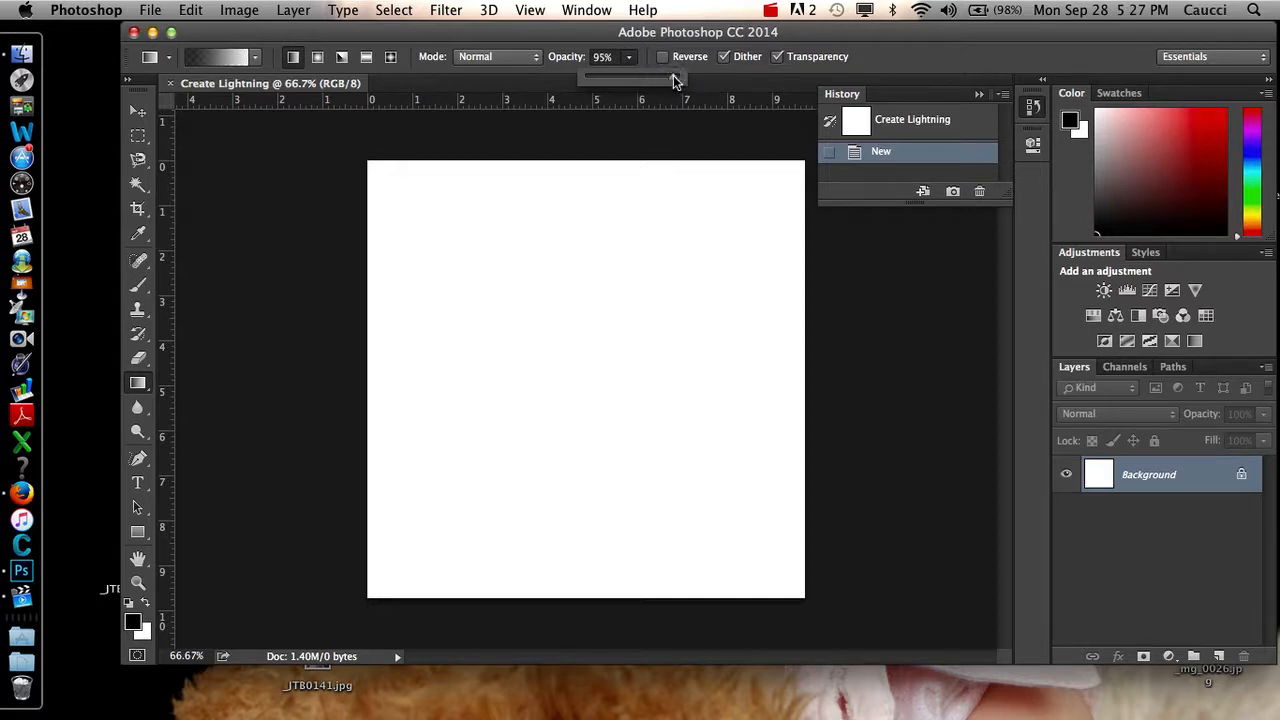
{"action": "left_click", "coordinate": [697, 80]}
{"action": "left_click_drag", "start_coordinate": [677, 77], "coordinate": [683, 79]}
{"action": "left_click", "coordinate": [310, 268]}
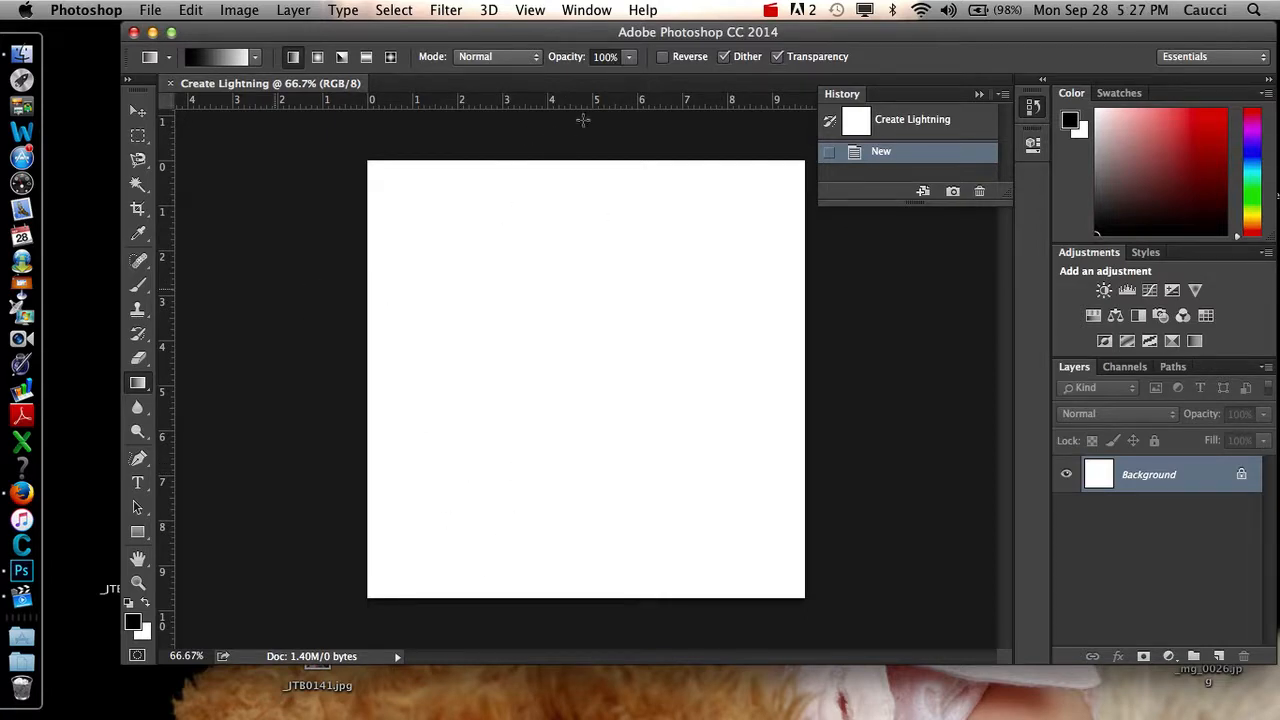
- Try a full-opacity vertical gradient from top to bottom and another from bottom to top, undoing each
{"action": "left_click_drag", "start_coordinate": [585, 147], "coordinate": [583, 617]}
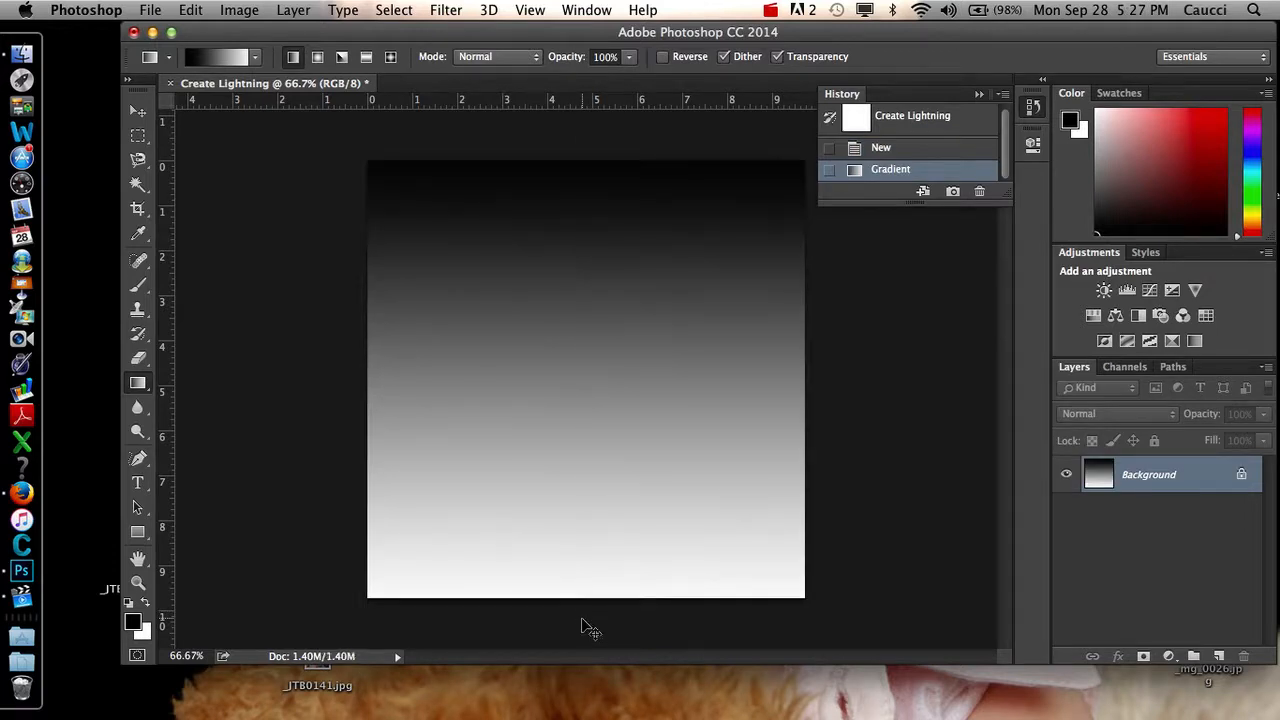
{"action": "key", "text": "super+z"}
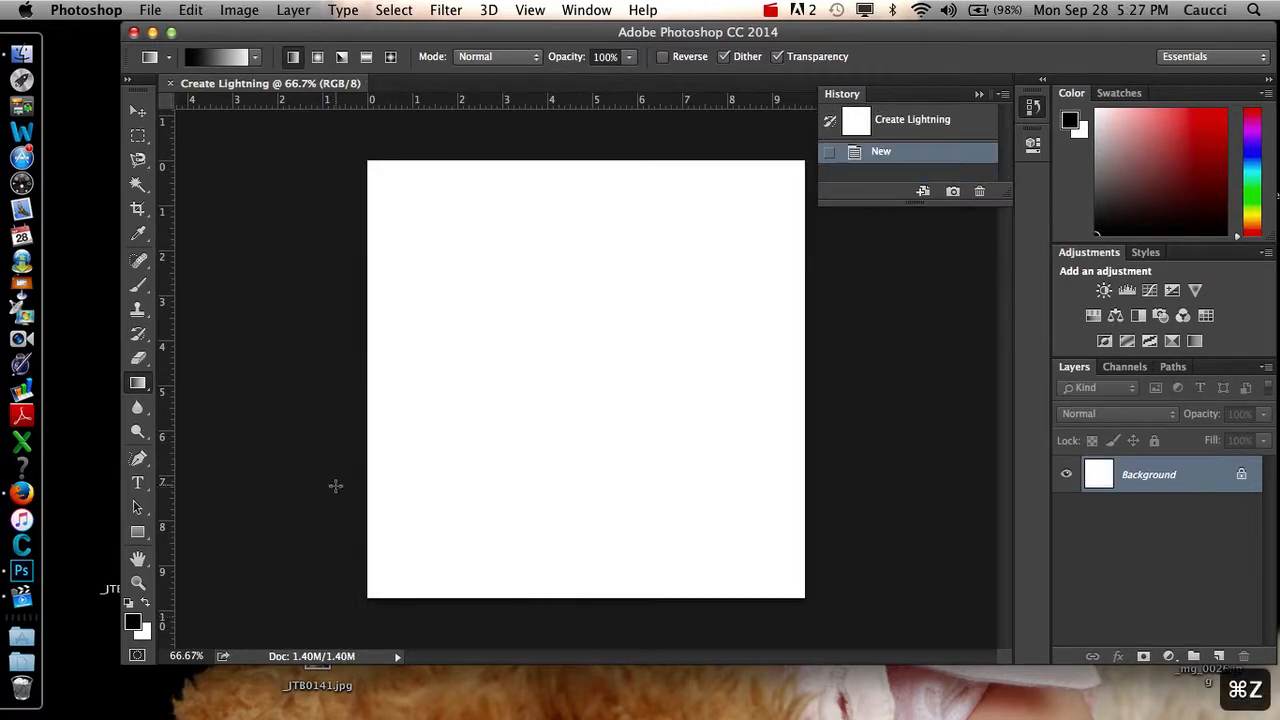
{"action": "left_click_drag", "start_coordinate": [517, 610], "coordinate": [600, 143]}
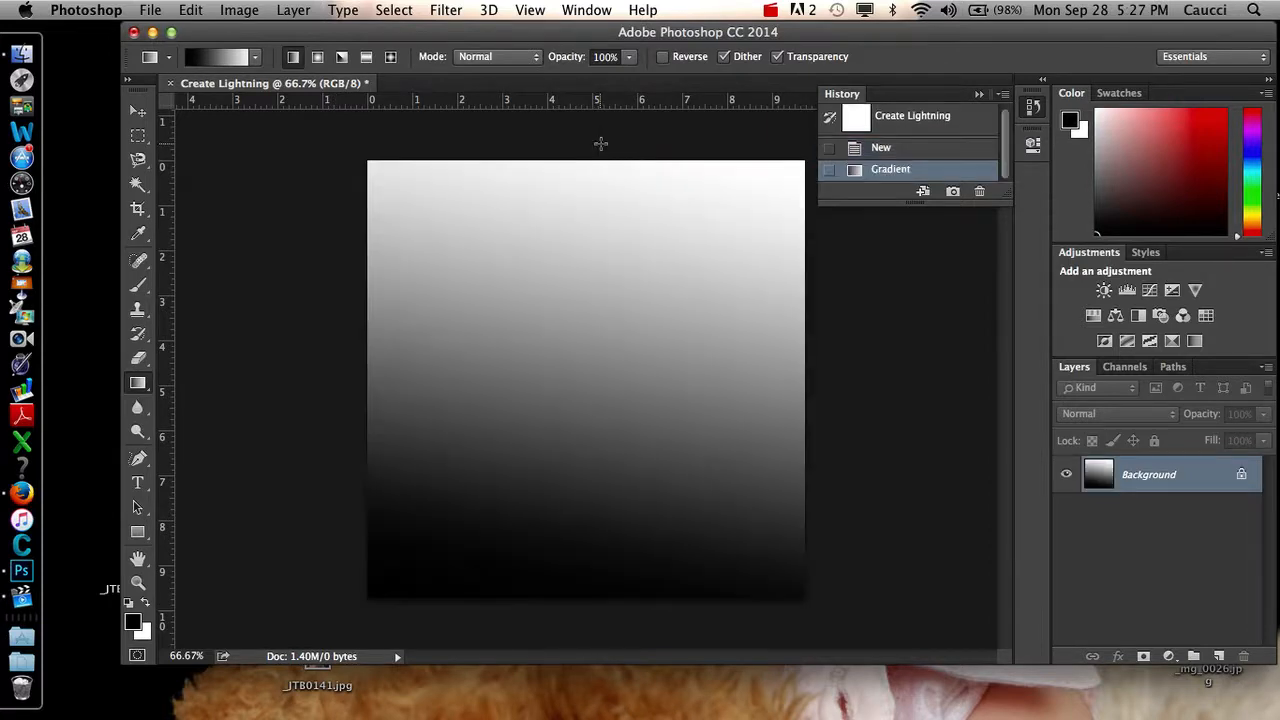
{"action": "key", "text": "super+z"}
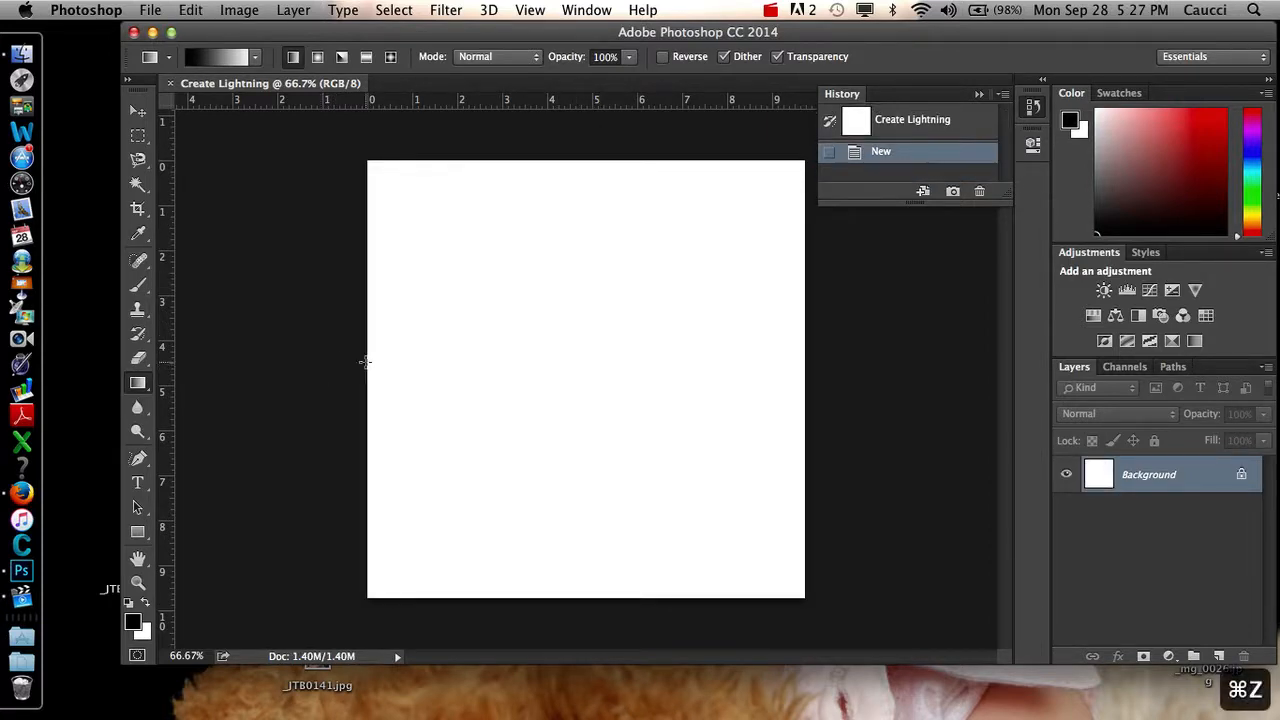
- Fill the Background layer with a horizontal gradient, starting black just outside the canvas's left edge and ending beyond its right edge
{"action": "left_click_drag", "start_coordinate": [335, 362], "coordinate": [911, 371]}
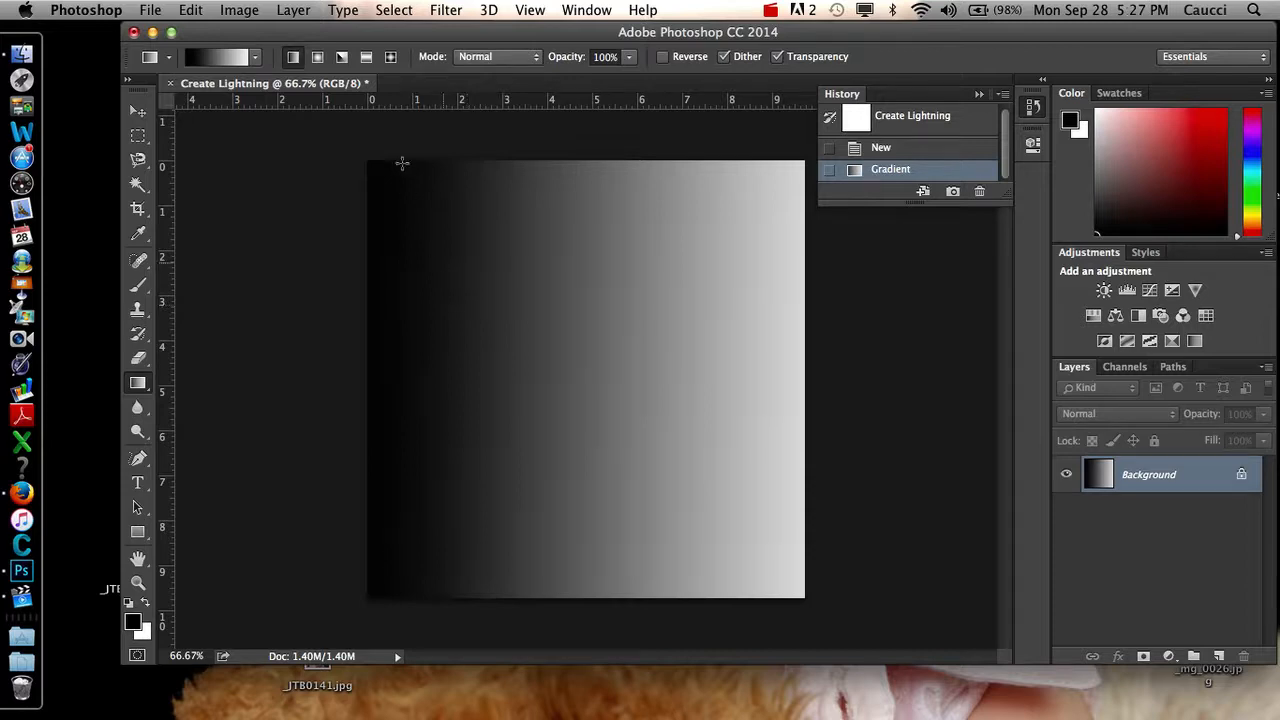
- Try the Difference Clouds filter on the Background layer's gradient and undo it
{"action": "left_click", "coordinate": [452, 14]}
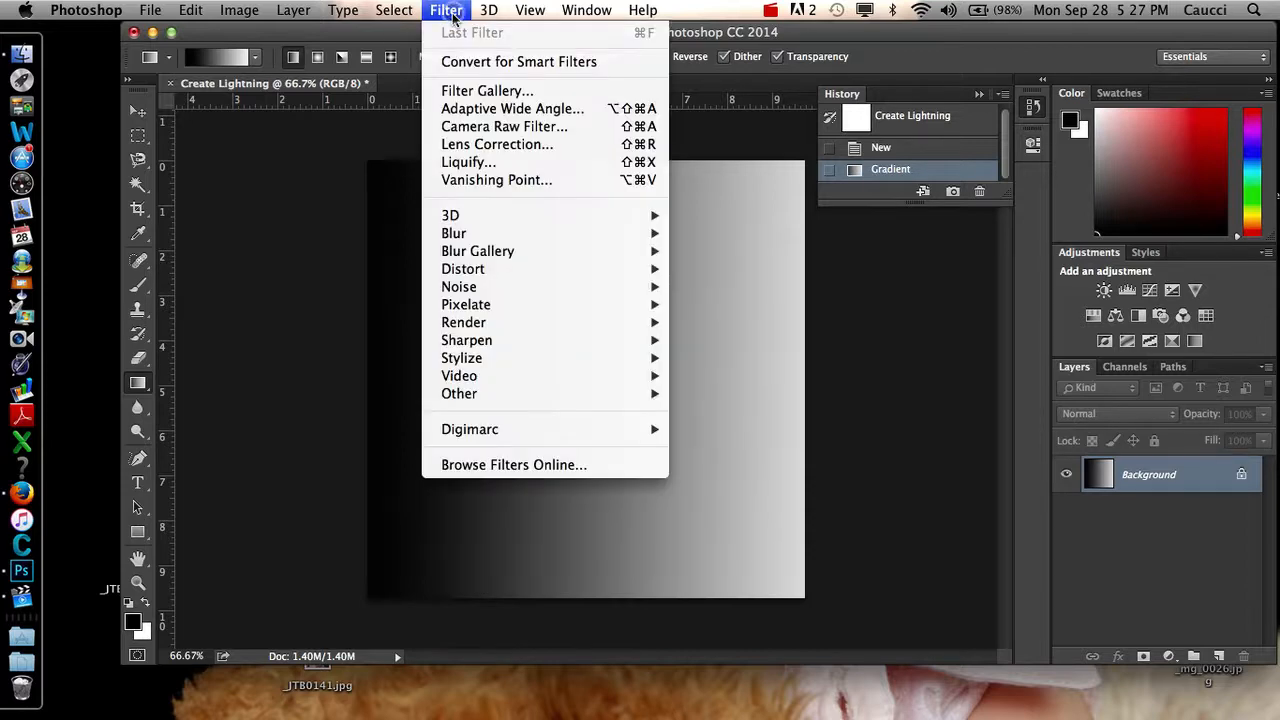
{"action": "mouse_move", "coordinate": [497, 325]}
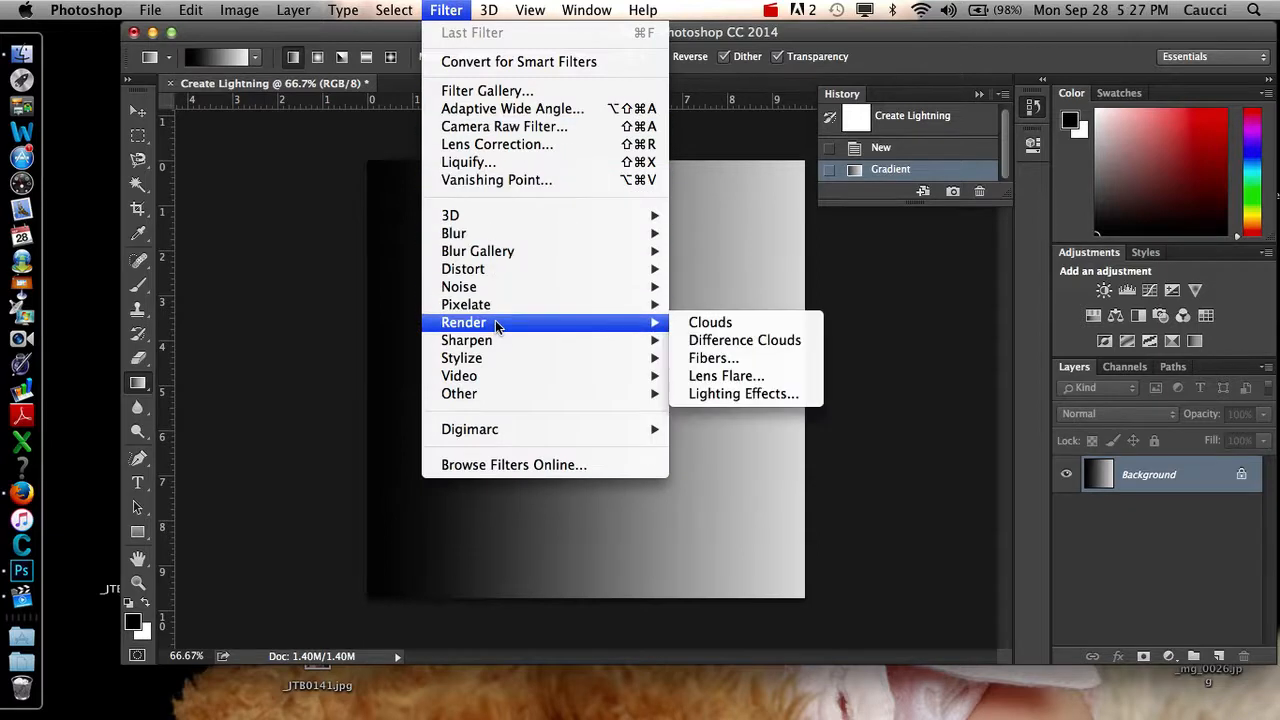
{"action": "left_click", "coordinate": [745, 342]}
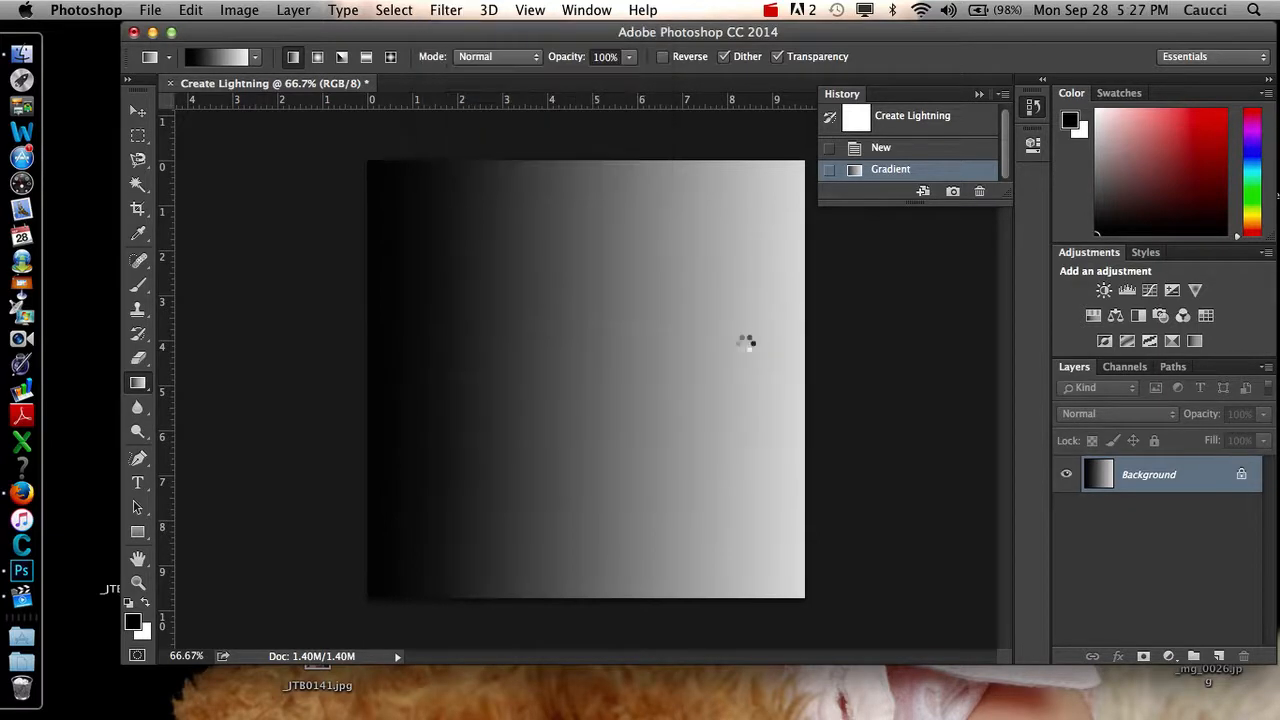
{"action": "key", "text": "super+z"}
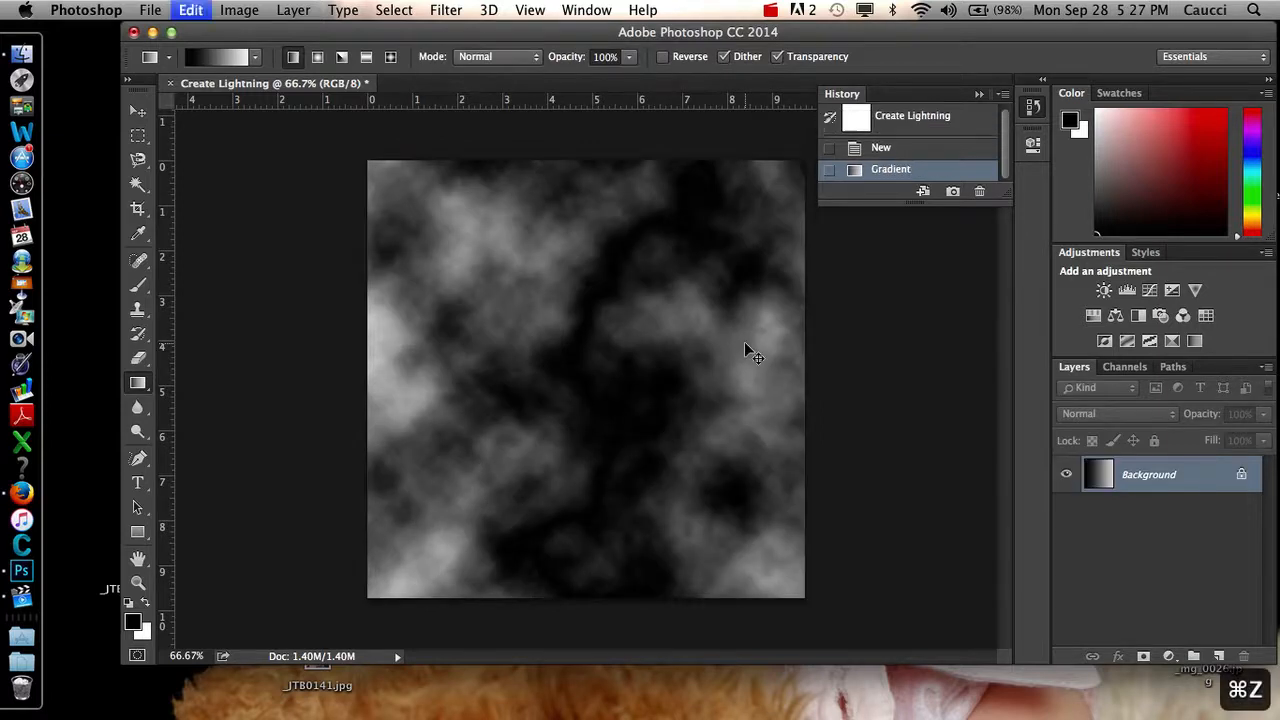
- Render Difference Clouds over the black-to-white gradient on the Background layer
{"action": "left_click", "coordinate": [443, 12]}
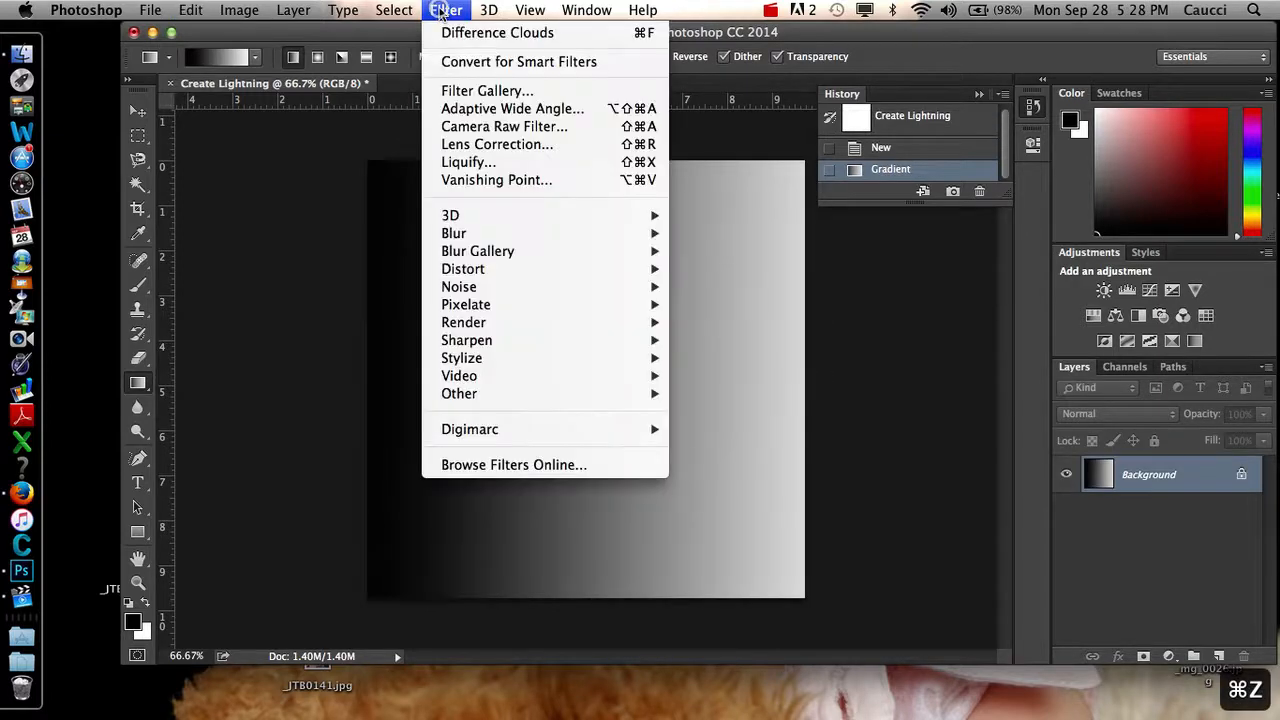
{"action": "mouse_move", "coordinate": [488, 328]}
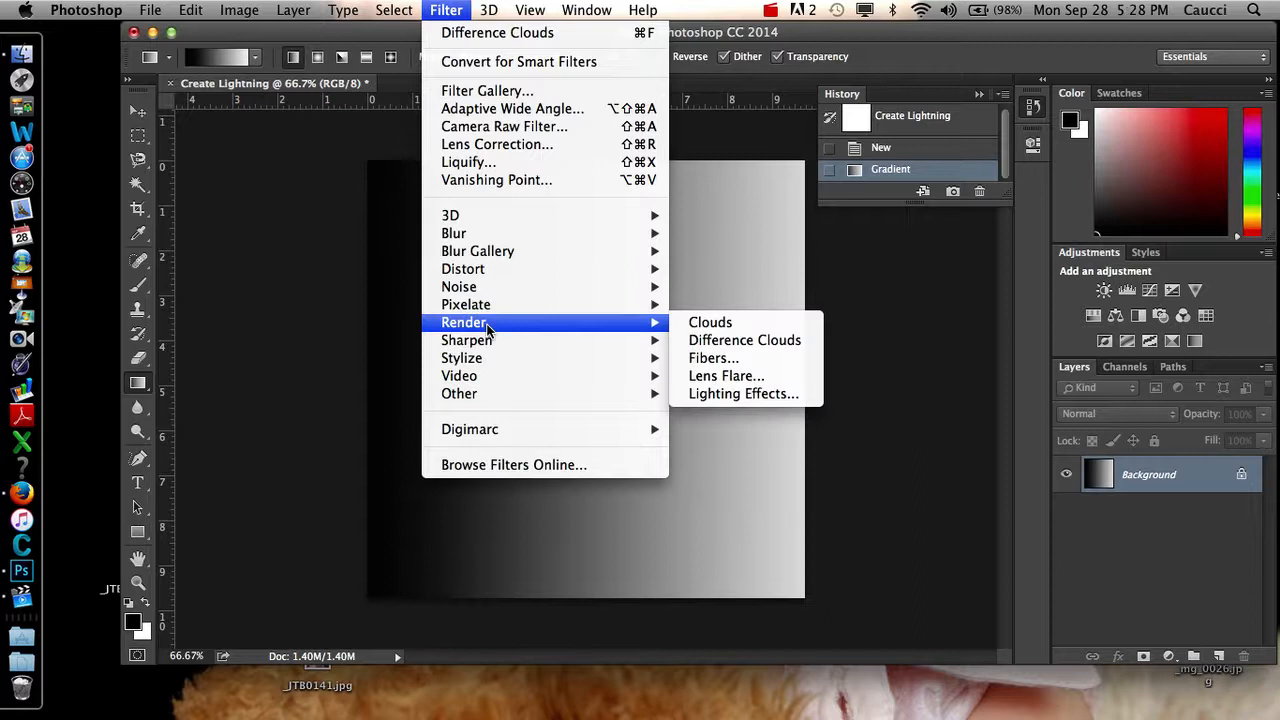
{"action": "left_click", "coordinate": [740, 342]}
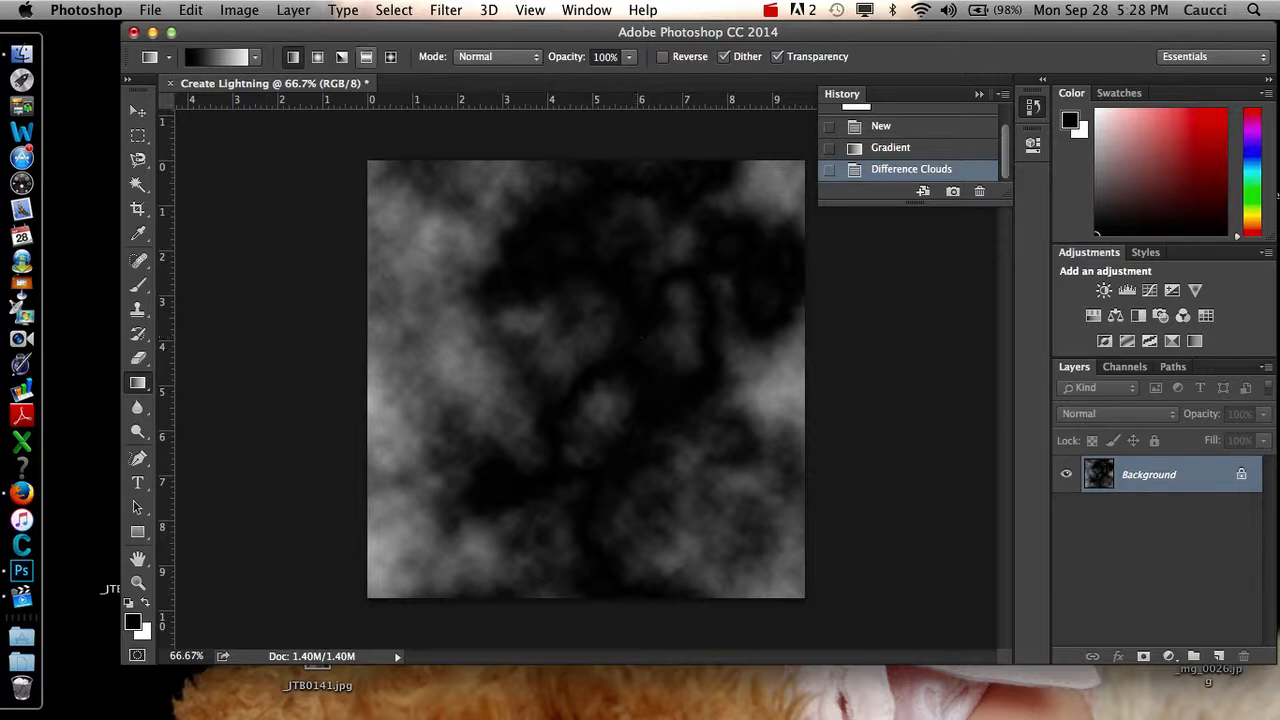
- Start a Levels adjustment on the Background layer with a midtone input of 2.59 and a highlight input of 147
{"action": "left_click", "coordinate": [242, 11]}
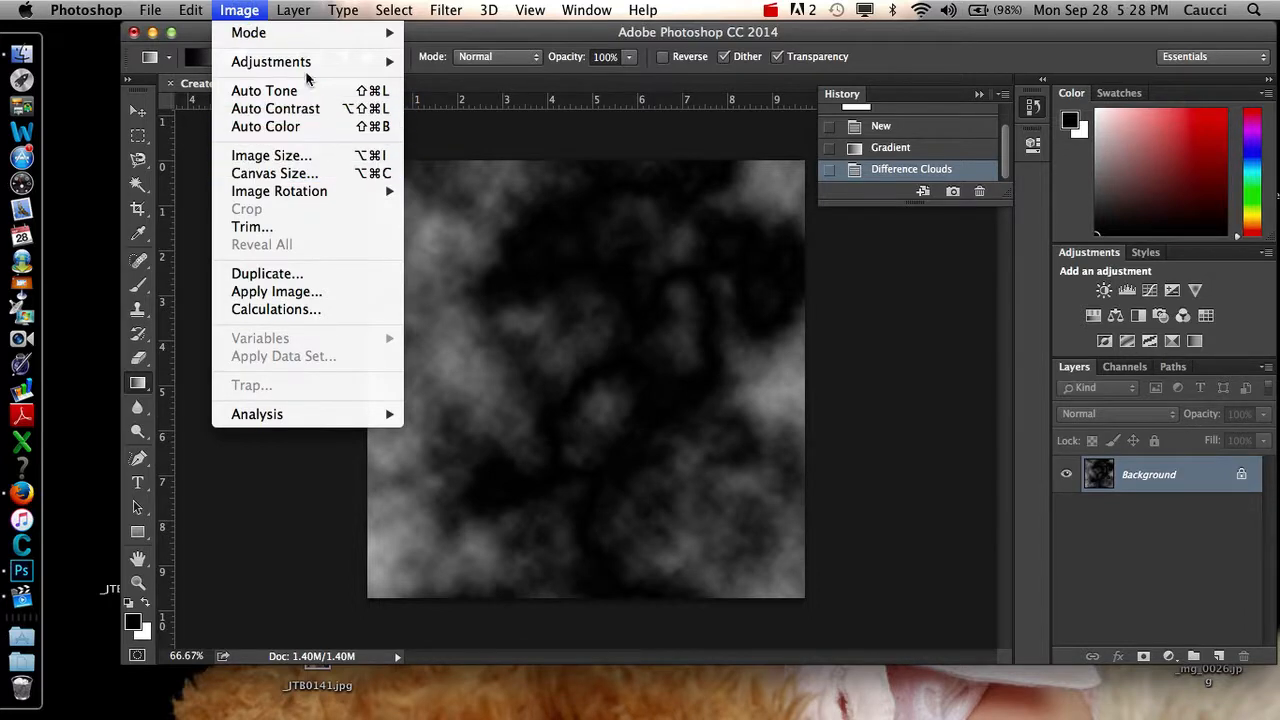
{"action": "mouse_move", "coordinate": [304, 68]}
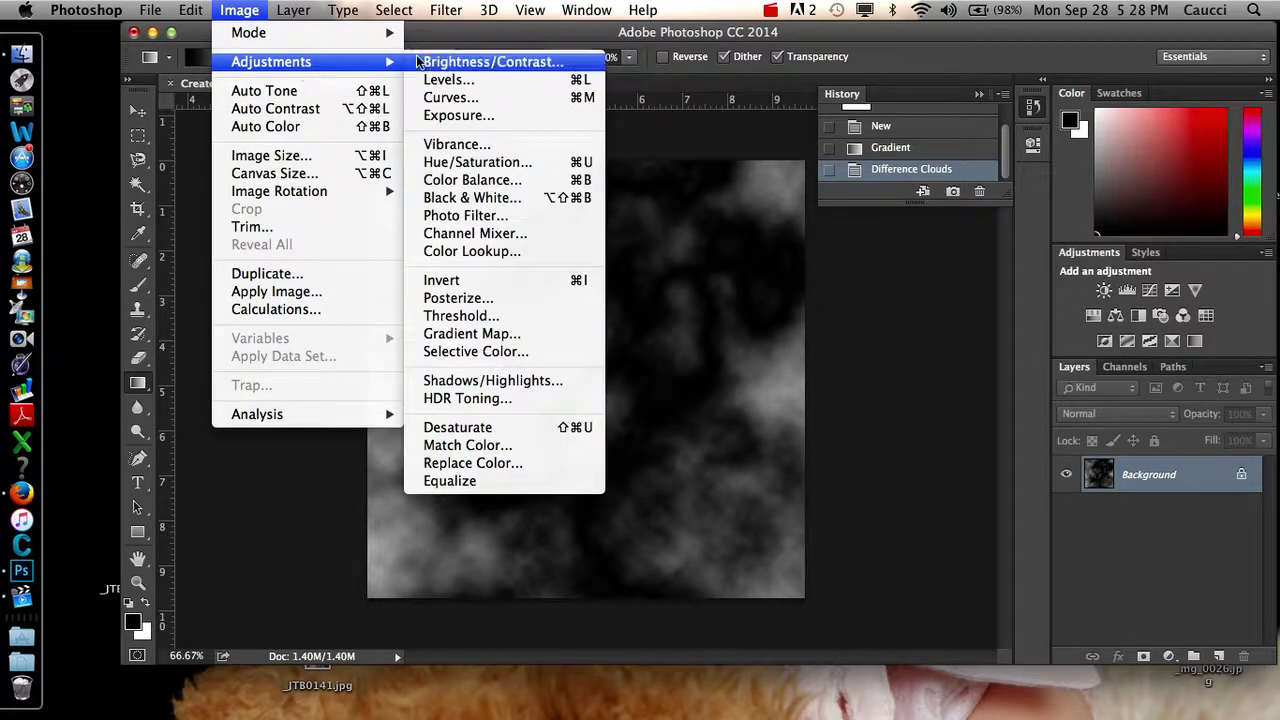
{"action": "left_click", "coordinate": [447, 80]}
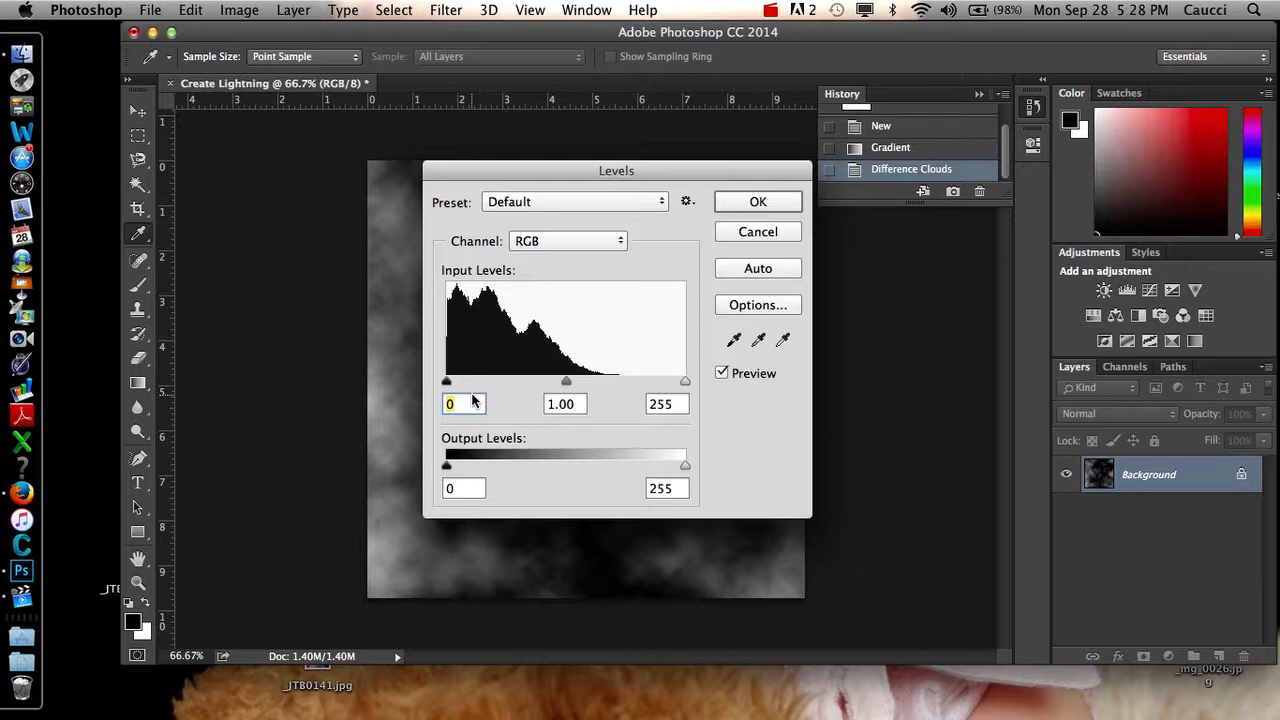
{"action": "left_click", "coordinate": [563, 404]}
{"action": "double_click", "coordinate": [575, 405]}
{"action": "left_click", "coordinate": [577, 405]}
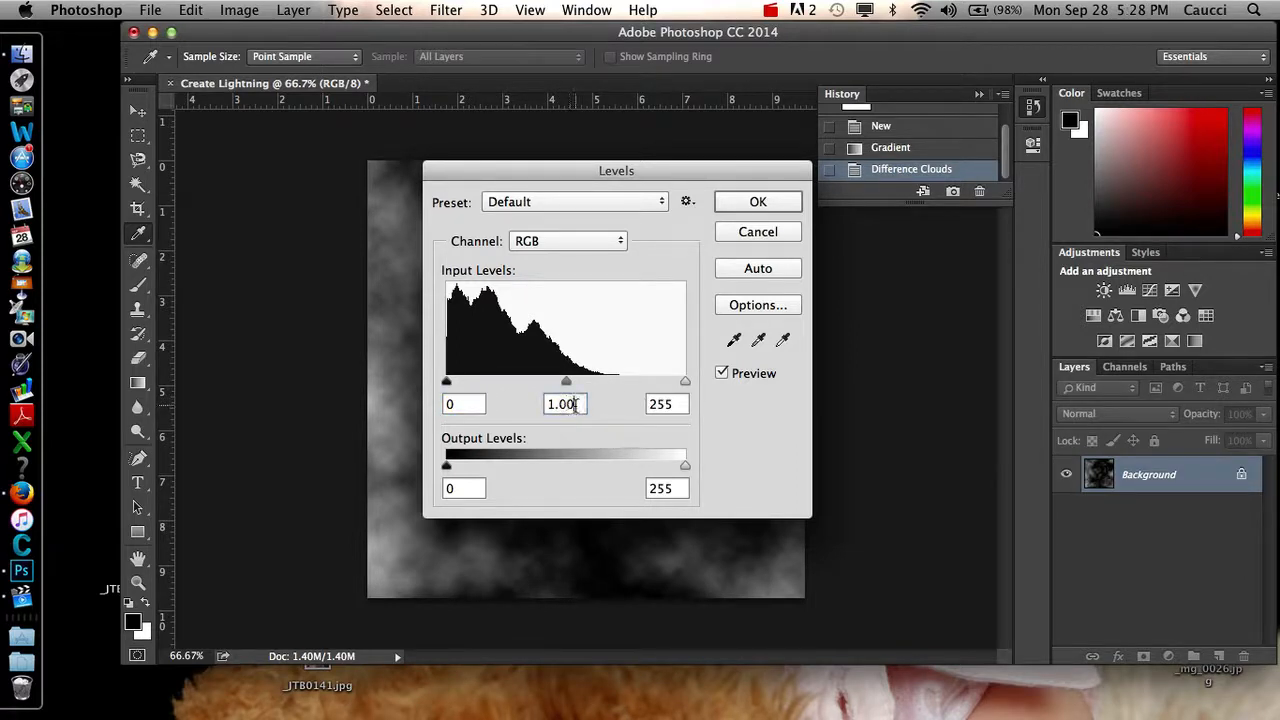
{"action": "left_click_drag", "start_coordinate": [579, 405], "coordinate": [520, 405]}
{"action": "type", "text": "2.59"}
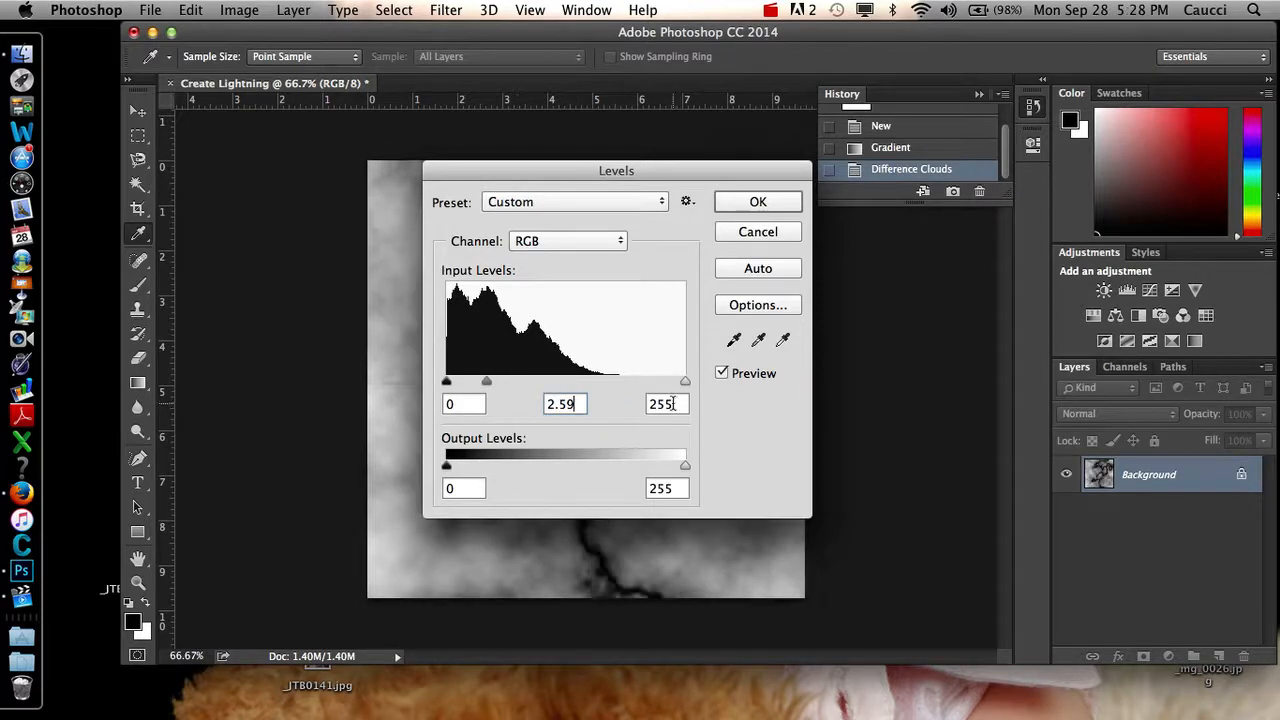
{"action": "double_click", "coordinate": [672, 403]}
{"action": "type", "text": "147"}
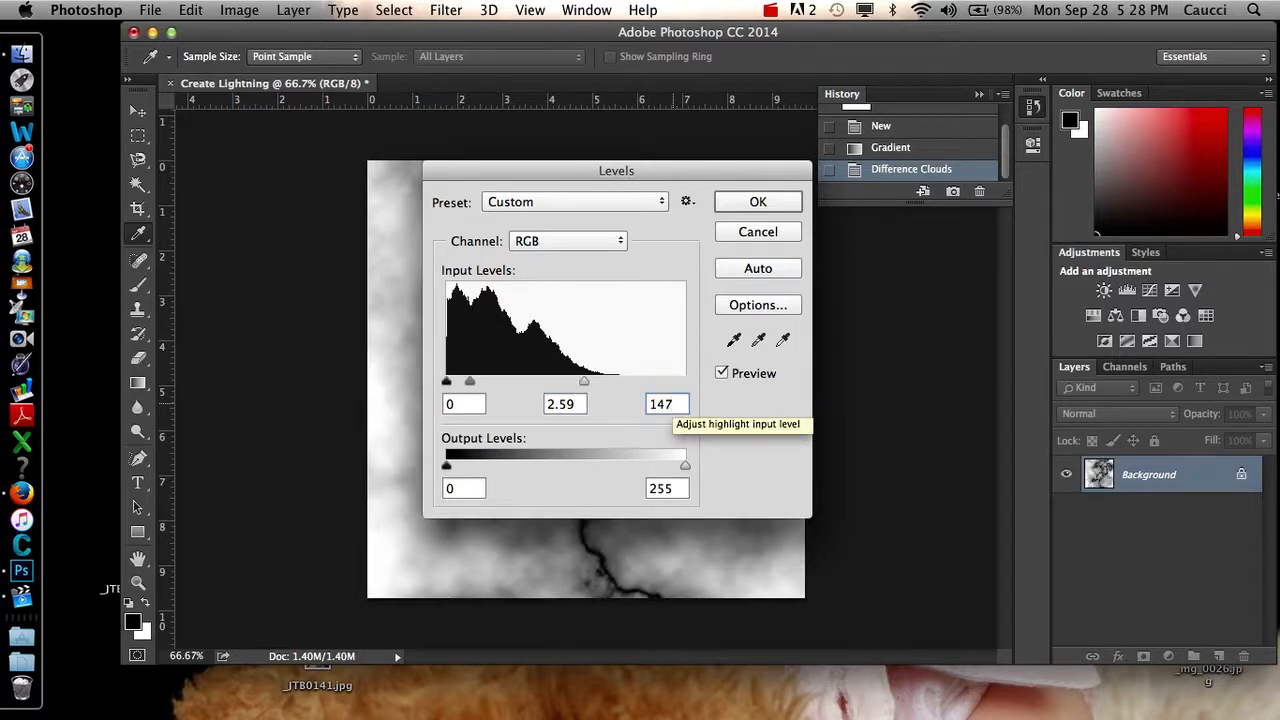
- Set the Levels output range to 0 and 255 and apply the adjustment
{"action": "key", "text": "Tab"}
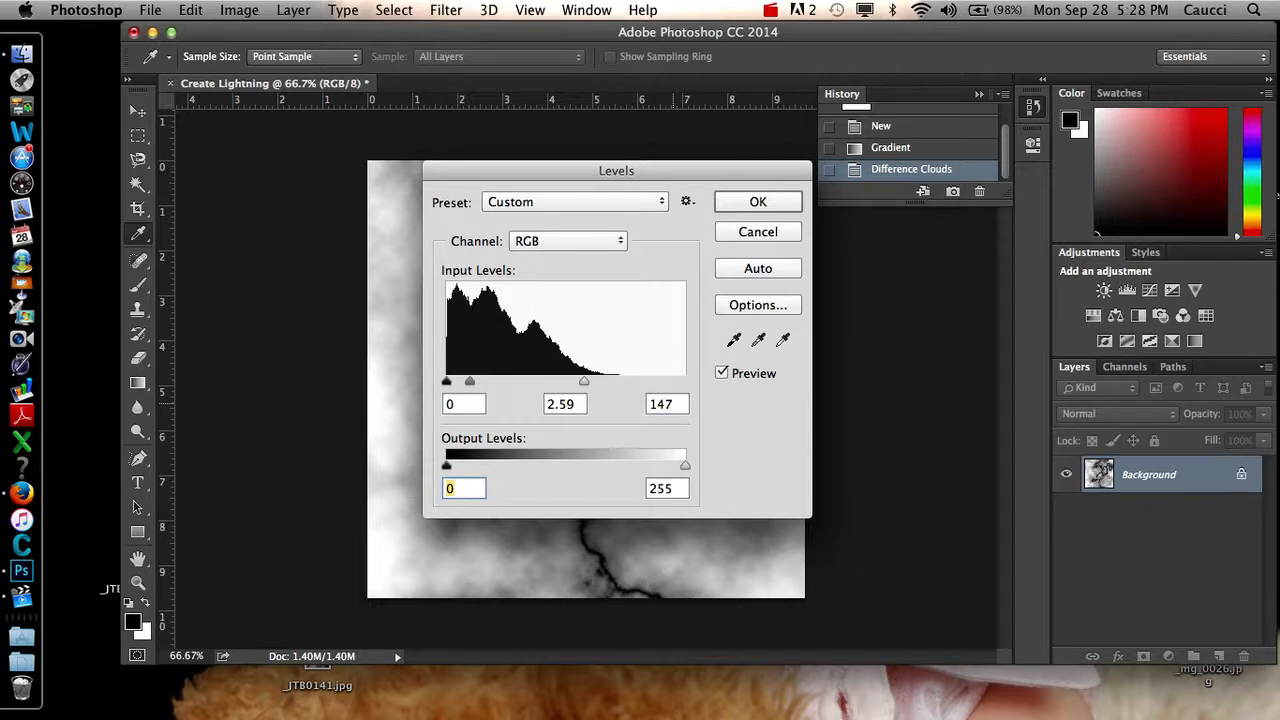
{"action": "type", "text": "0"}
{"action": "key", "text": "Tab"}
{"action": "type", "text": "2"}
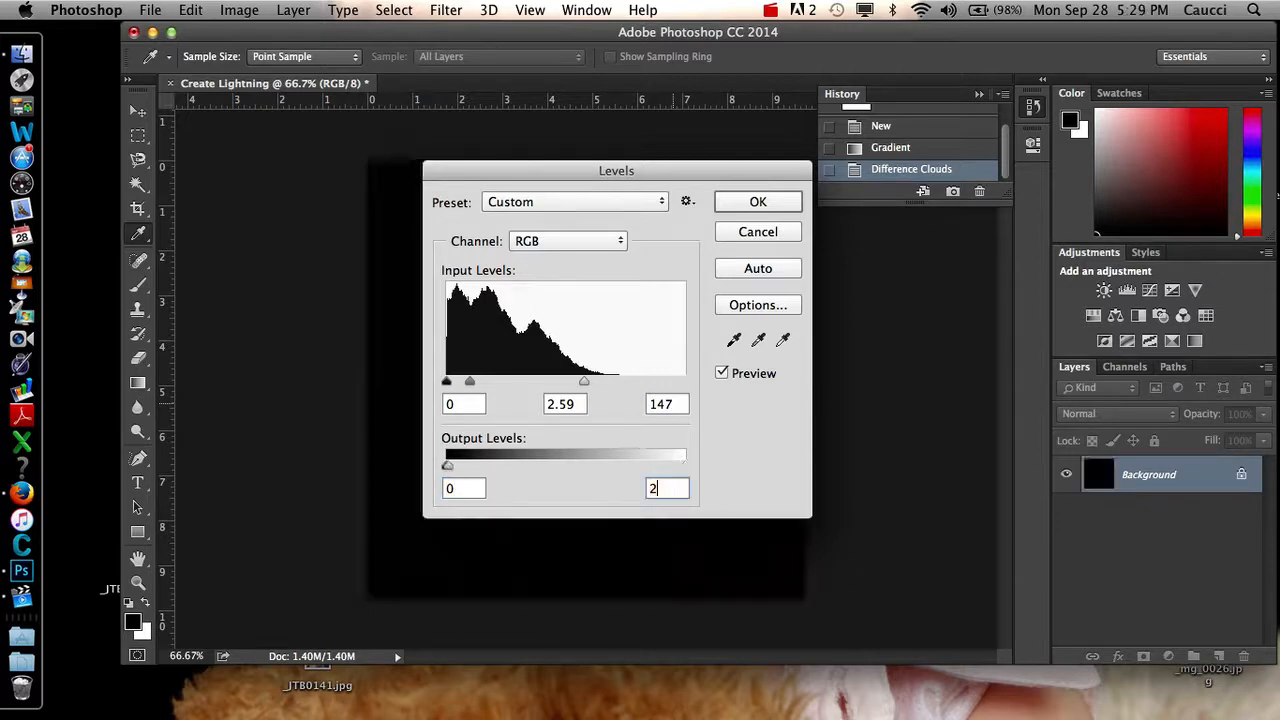
{"action": "type", "text": "55"}
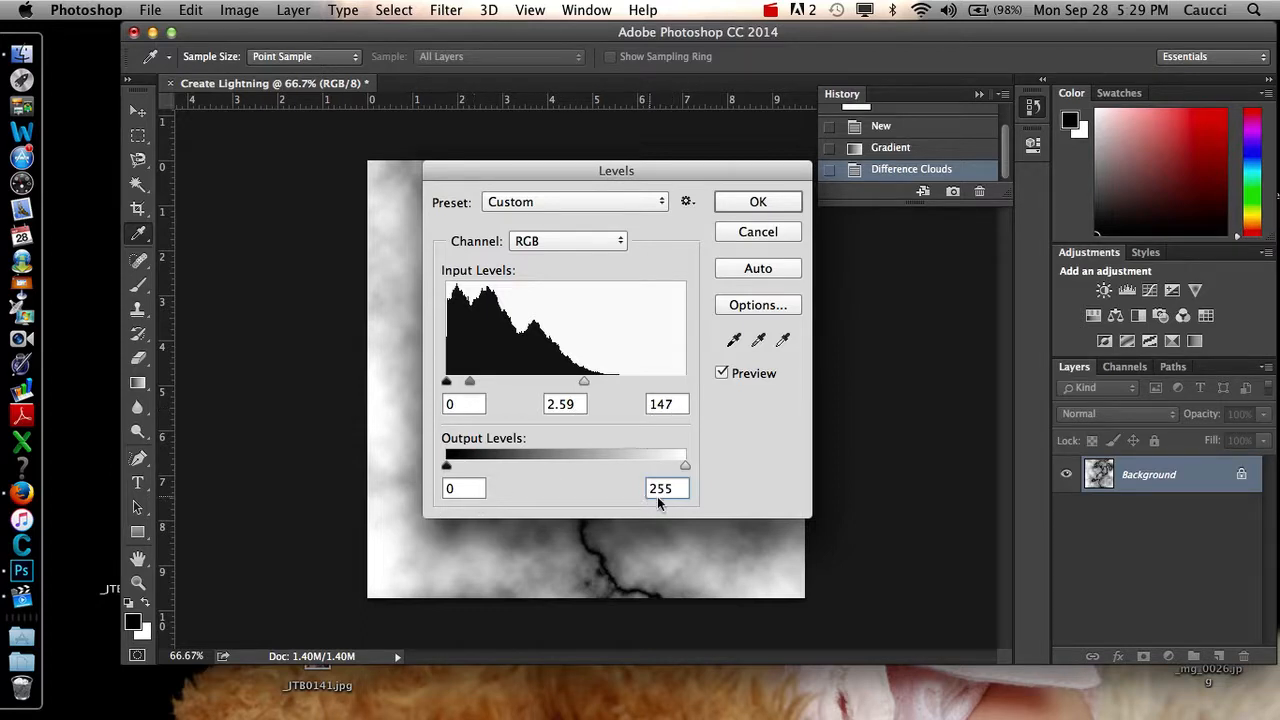
{"action": "left_click", "coordinate": [760, 205]}
{"action": "key", "text": "g"}
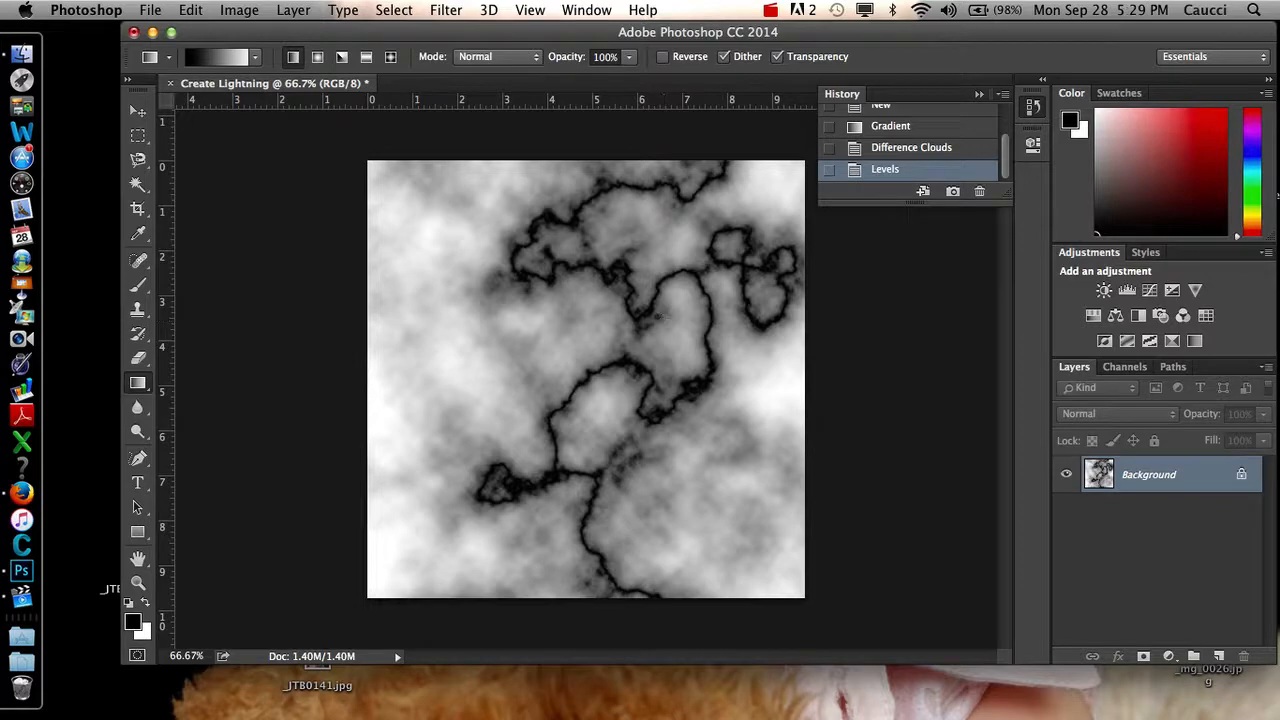
- Invert the tones of the Background layer to turn the dark veins into white lightning
{"action": "left_click", "coordinate": [241, 12]}
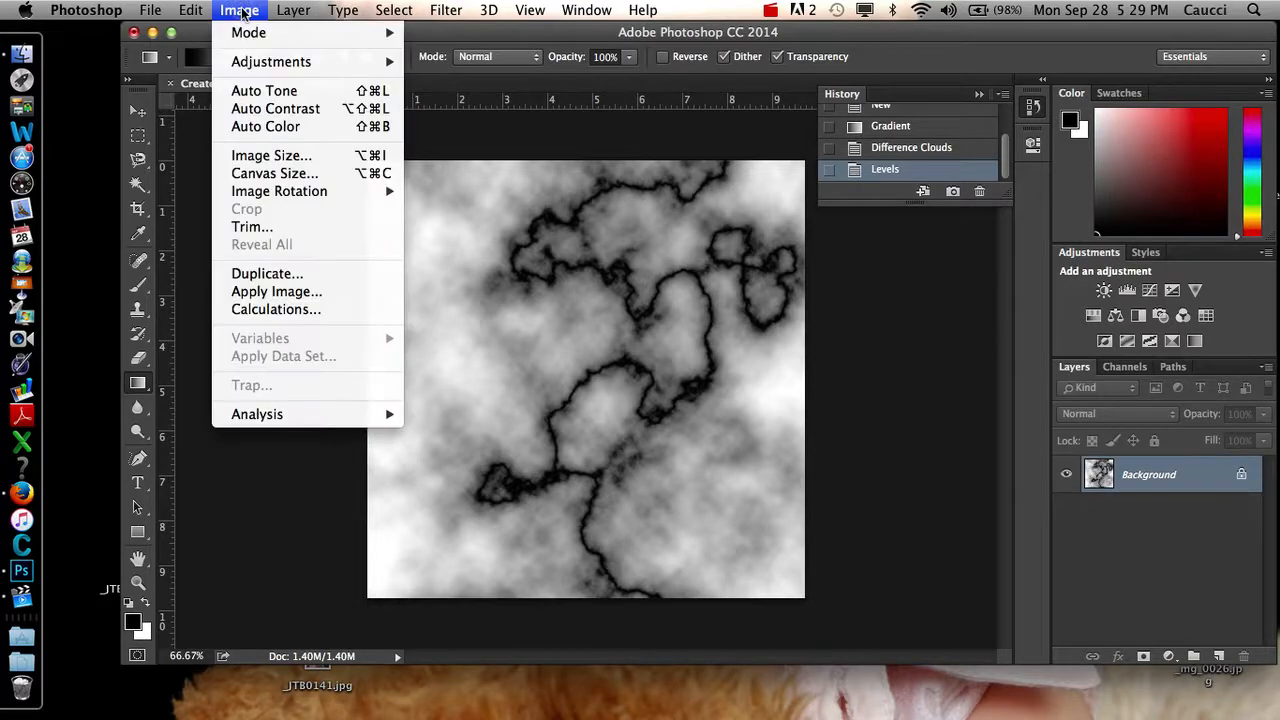
{"action": "mouse_move", "coordinate": [261, 64]}
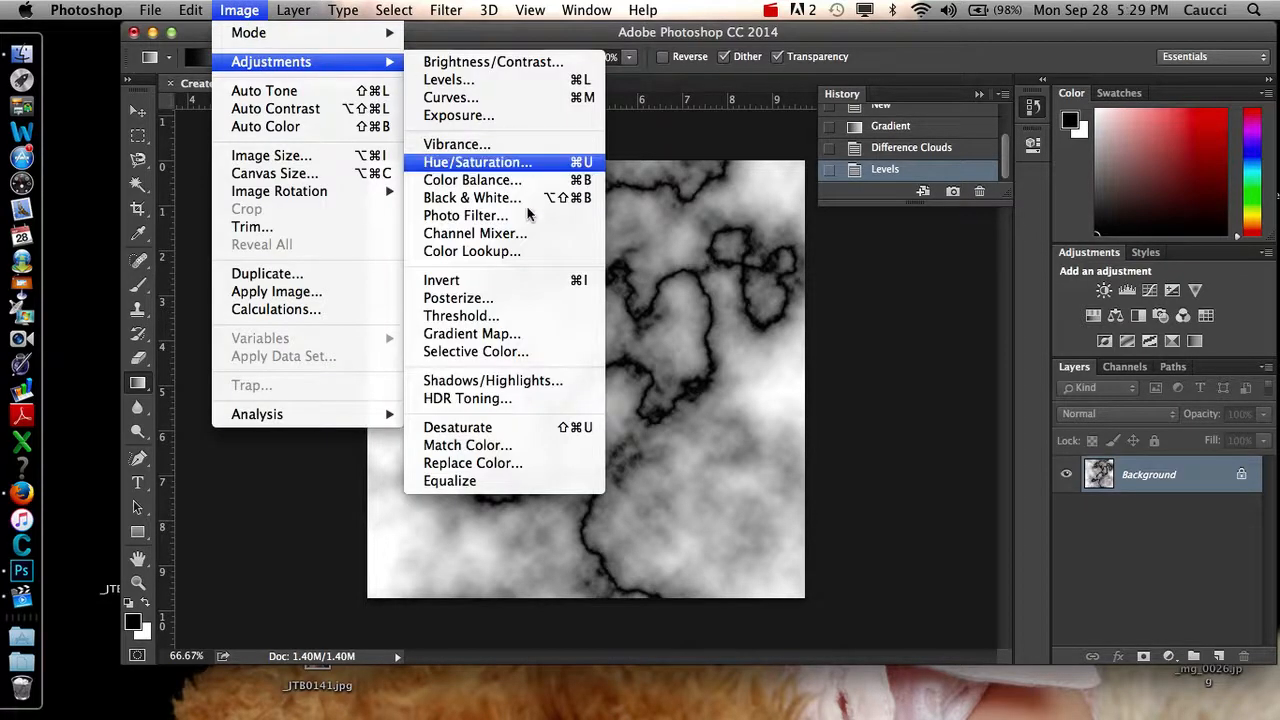
{"action": "left_click", "coordinate": [499, 288]}
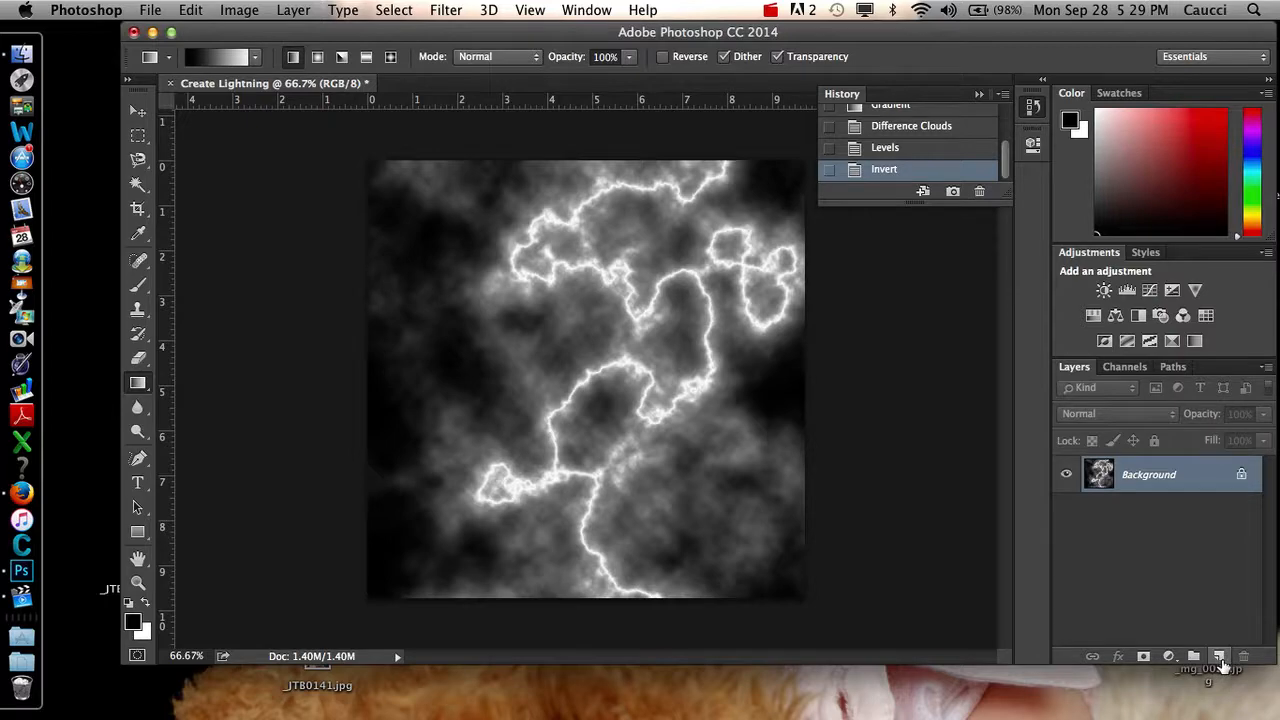
- Create a new layer named "color" above the Background layer
{"action": "left_click", "coordinate": [294, 10]}
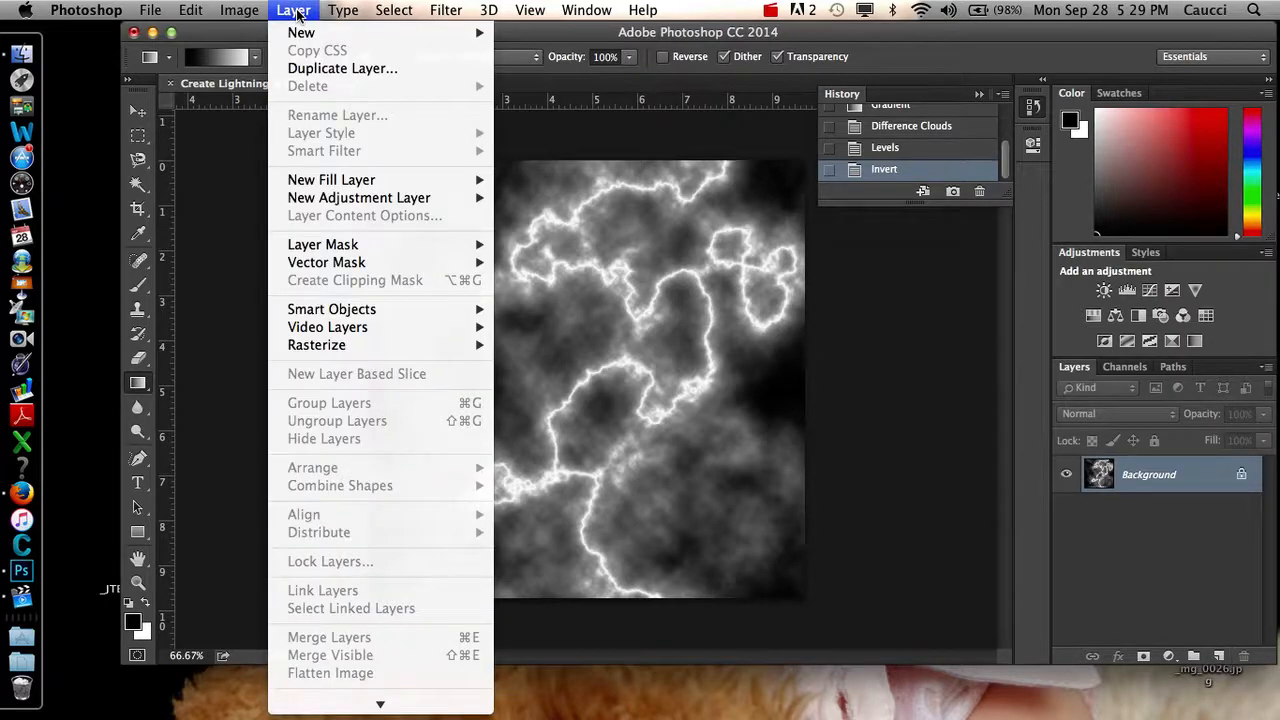
{"action": "mouse_move", "coordinate": [310, 36]}
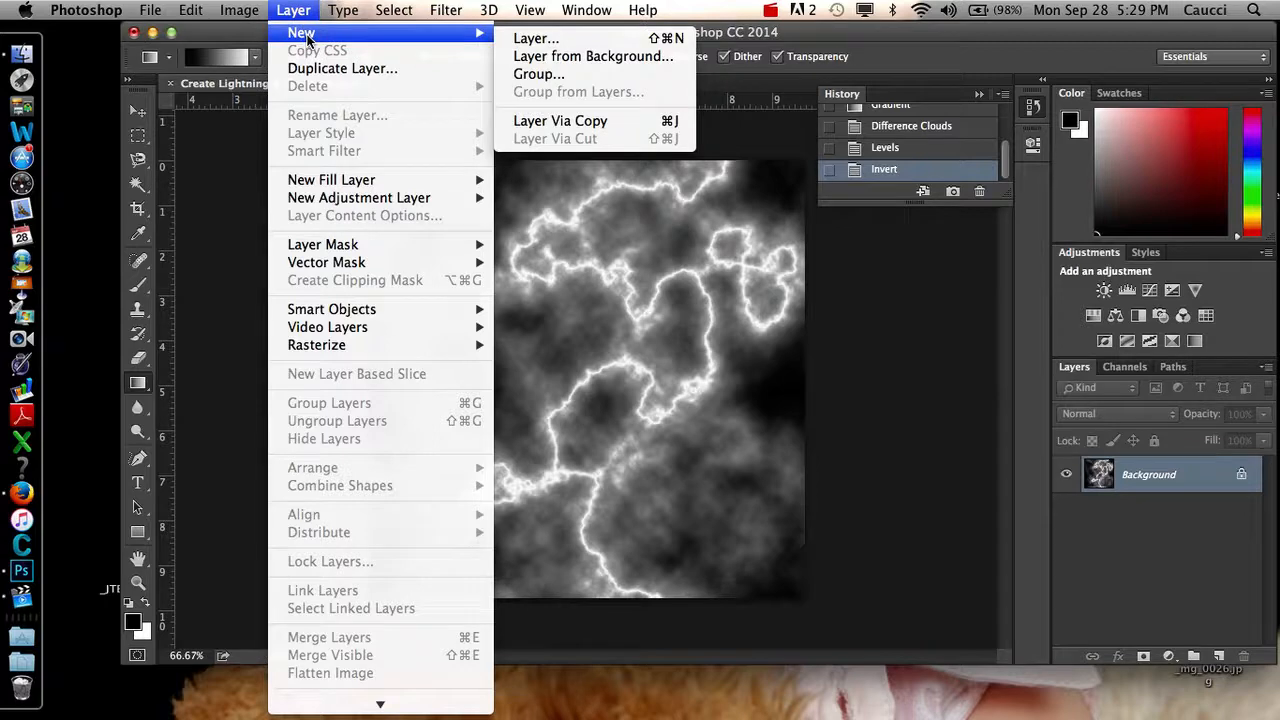
{"action": "left_click", "coordinate": [535, 40]}
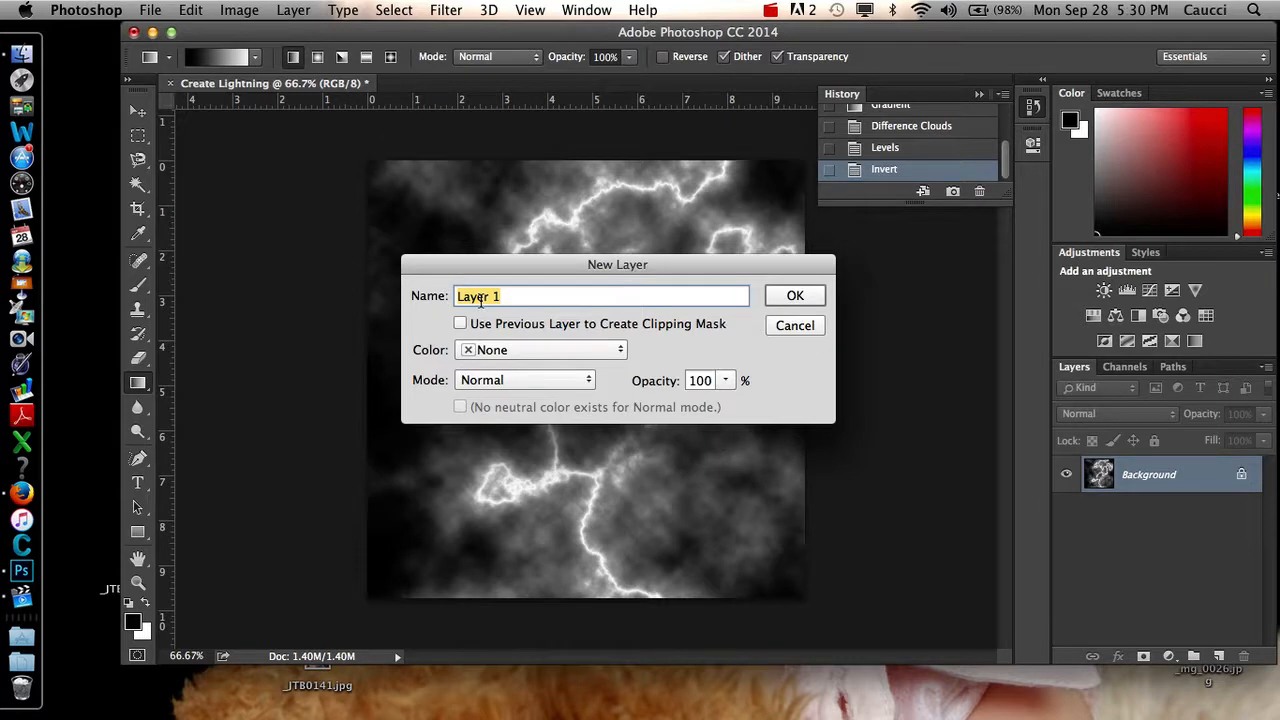
{"action": "type", "text": "color"}
{"action": "left_click", "coordinate": [796, 297]}
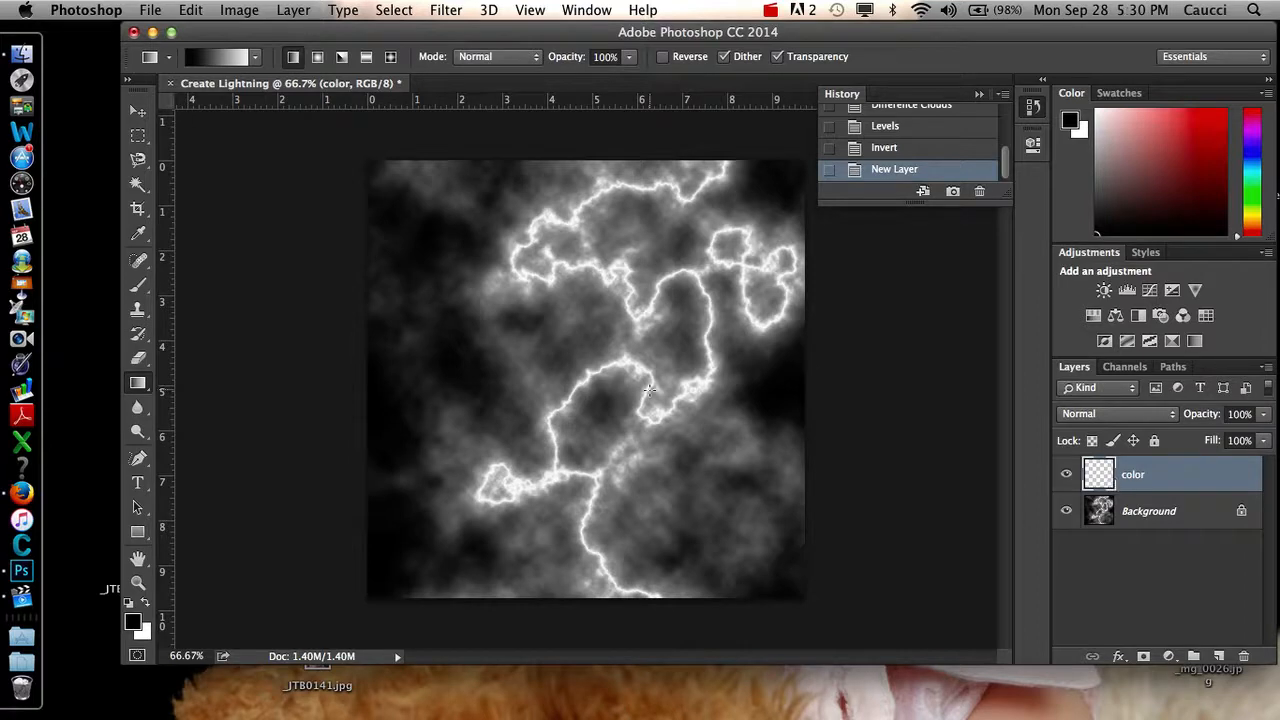
- Fill the color layer with a diagonal gradient from blue 0030af at the canvas's lower-left corner to white at its upper-right corner
{"action": "left_click", "coordinate": [133, 623]}
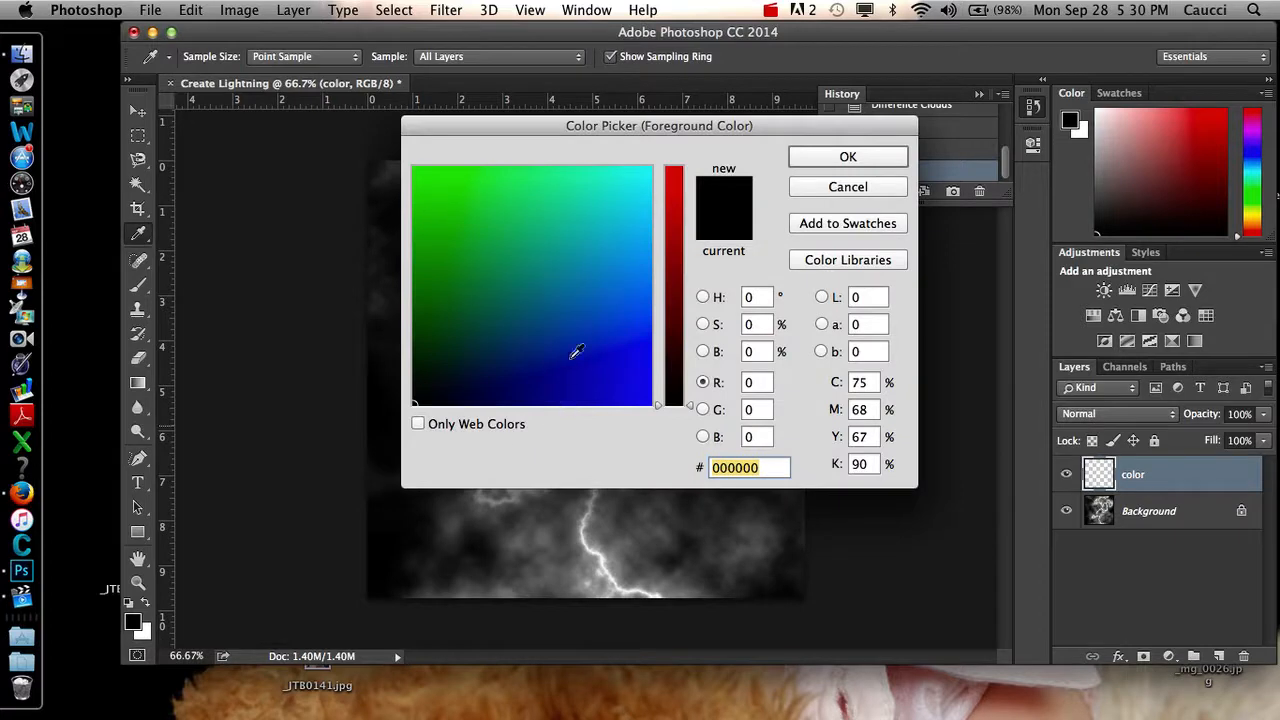
{"action": "left_click", "coordinate": [521, 344]}
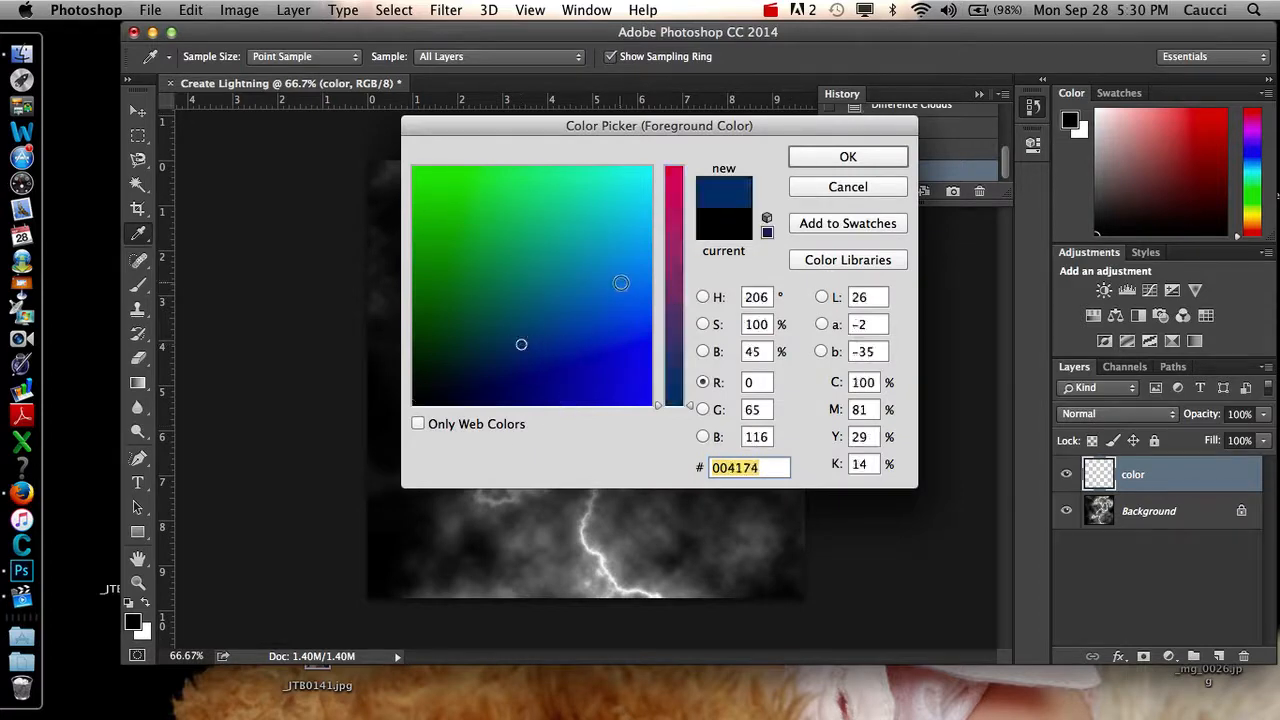
{"action": "left_click", "coordinate": [576, 359]}
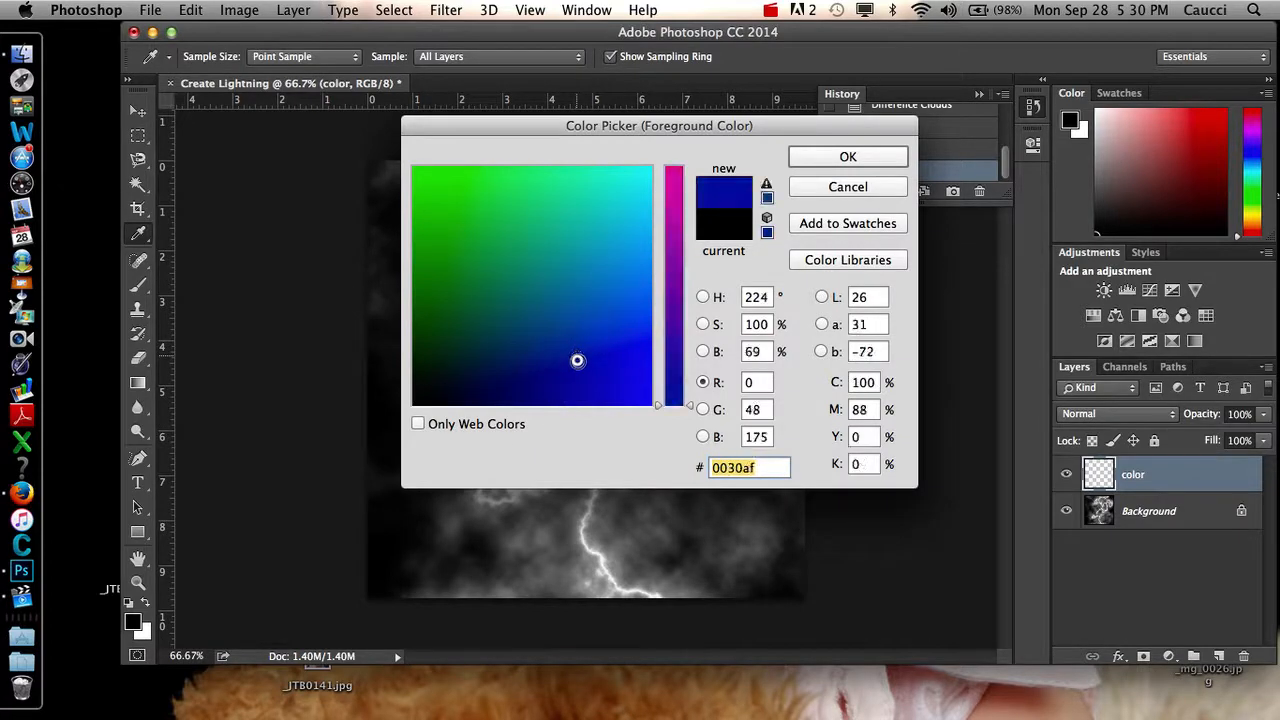
{"action": "left_click", "coordinate": [848, 157]}
{"action": "key", "text": "g"}
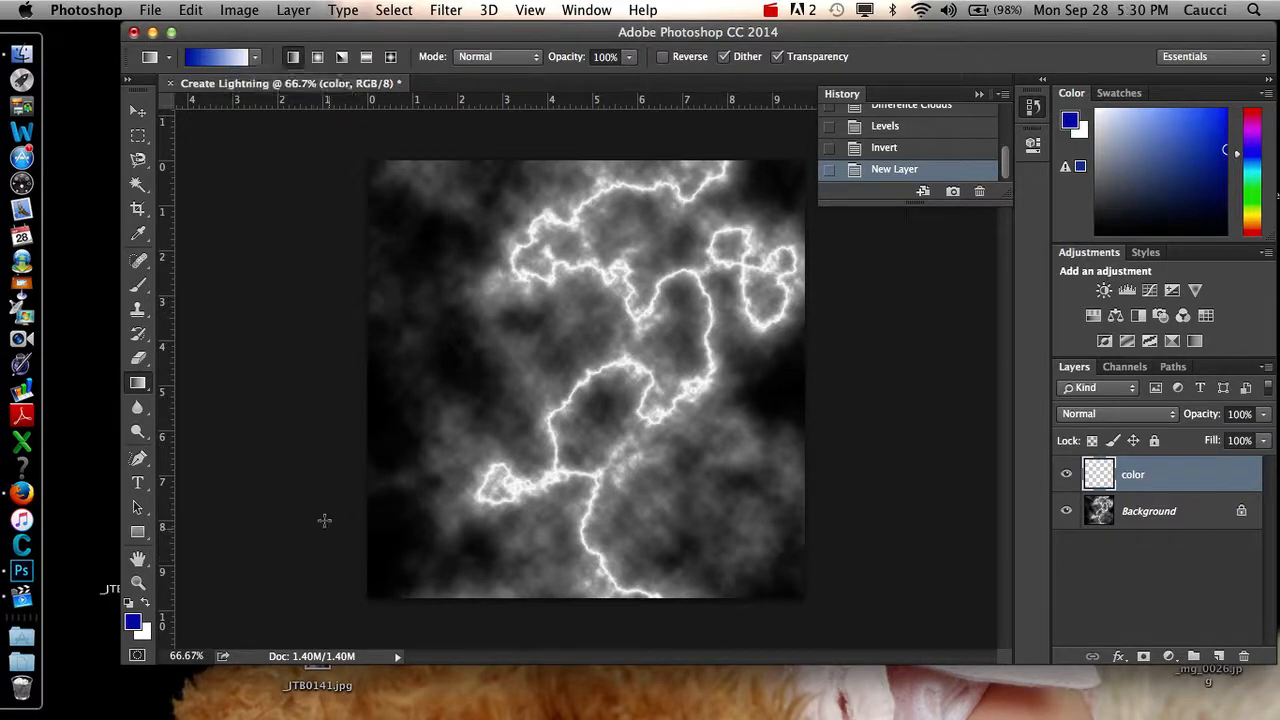
{"action": "left_click_drag", "start_coordinate": [354, 604], "coordinate": [799, 145]}
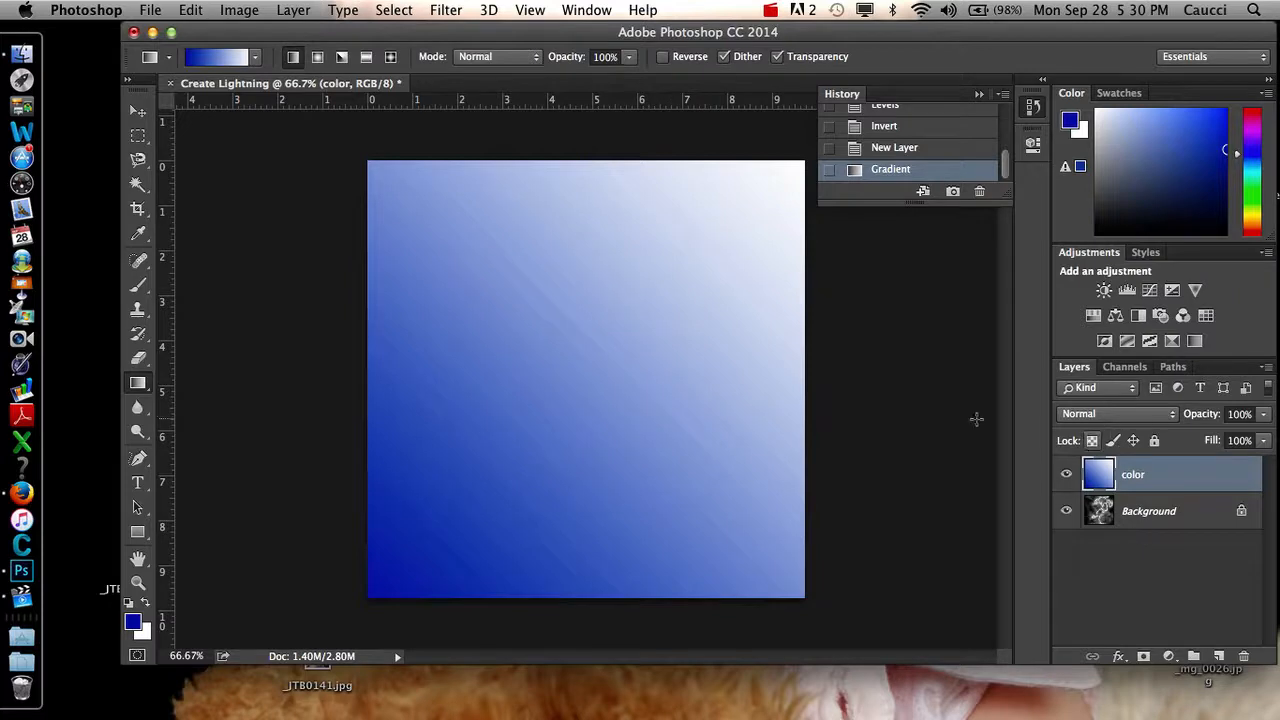
- Try the Overlay blending mode on the color layer and undo it
{"action": "left_click", "coordinate": [1082, 416]}
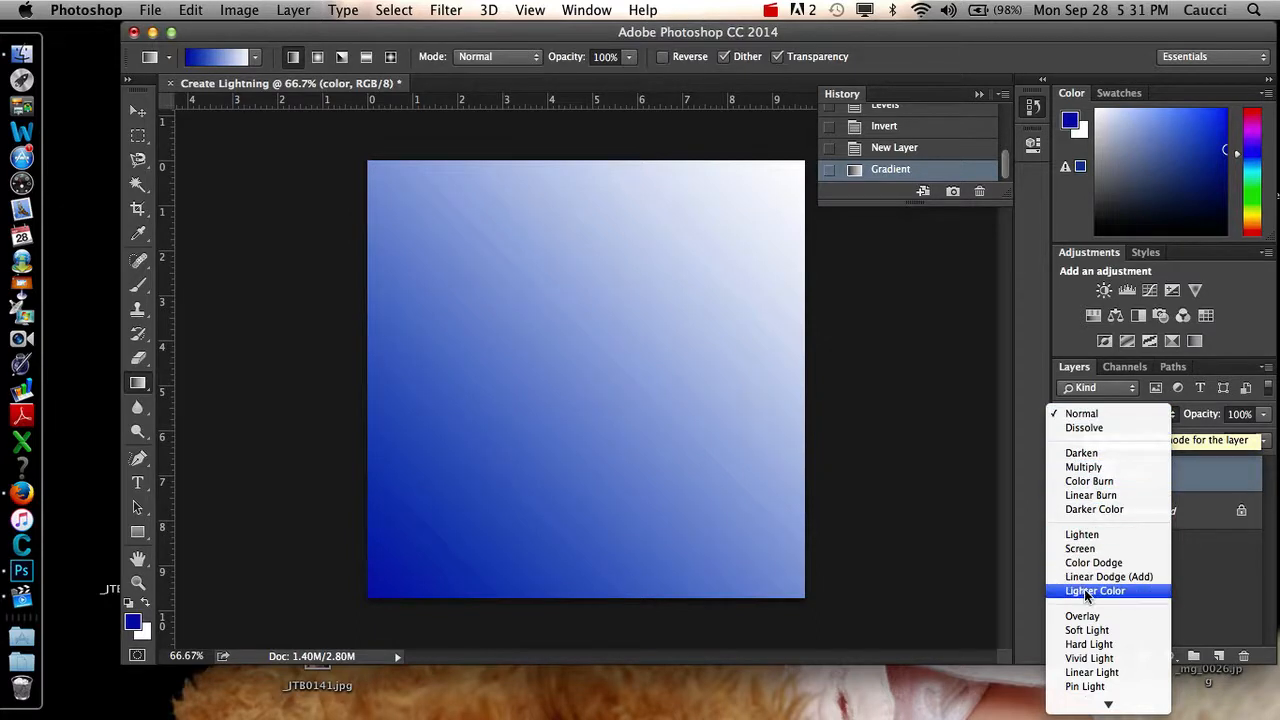
{"action": "left_click", "coordinate": [1088, 616]}
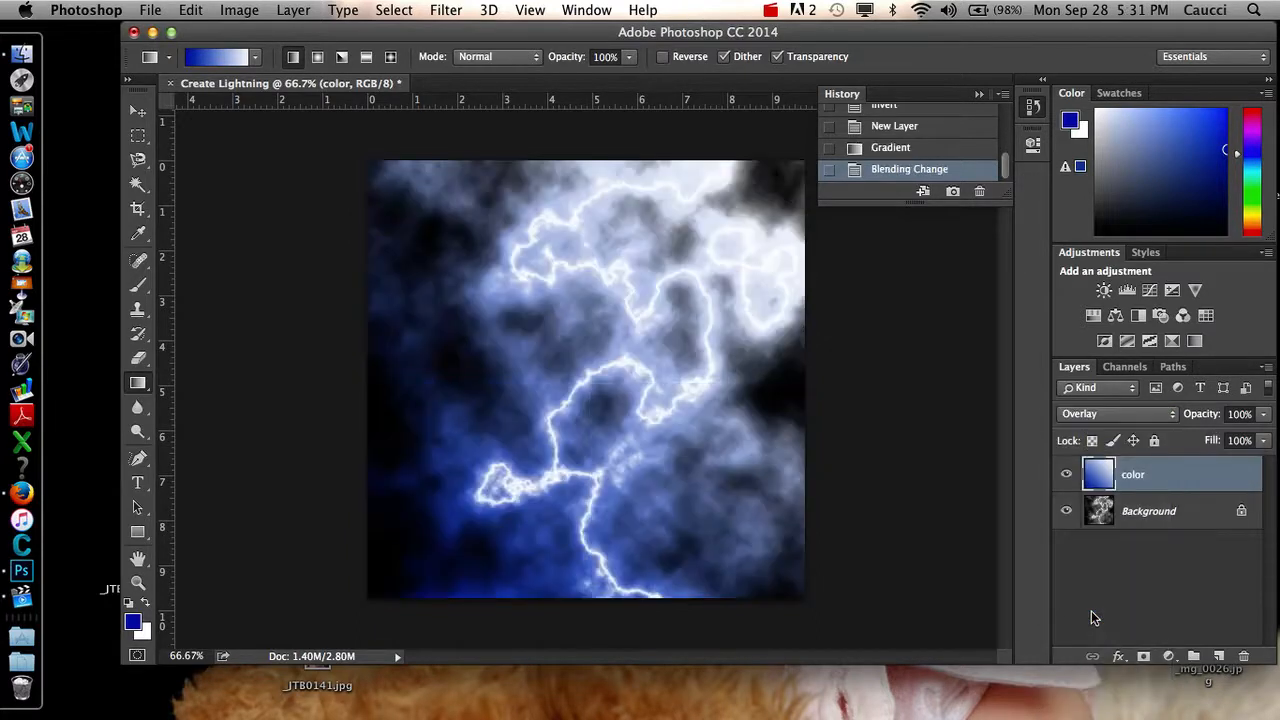
{"action": "key", "text": "super+z"}
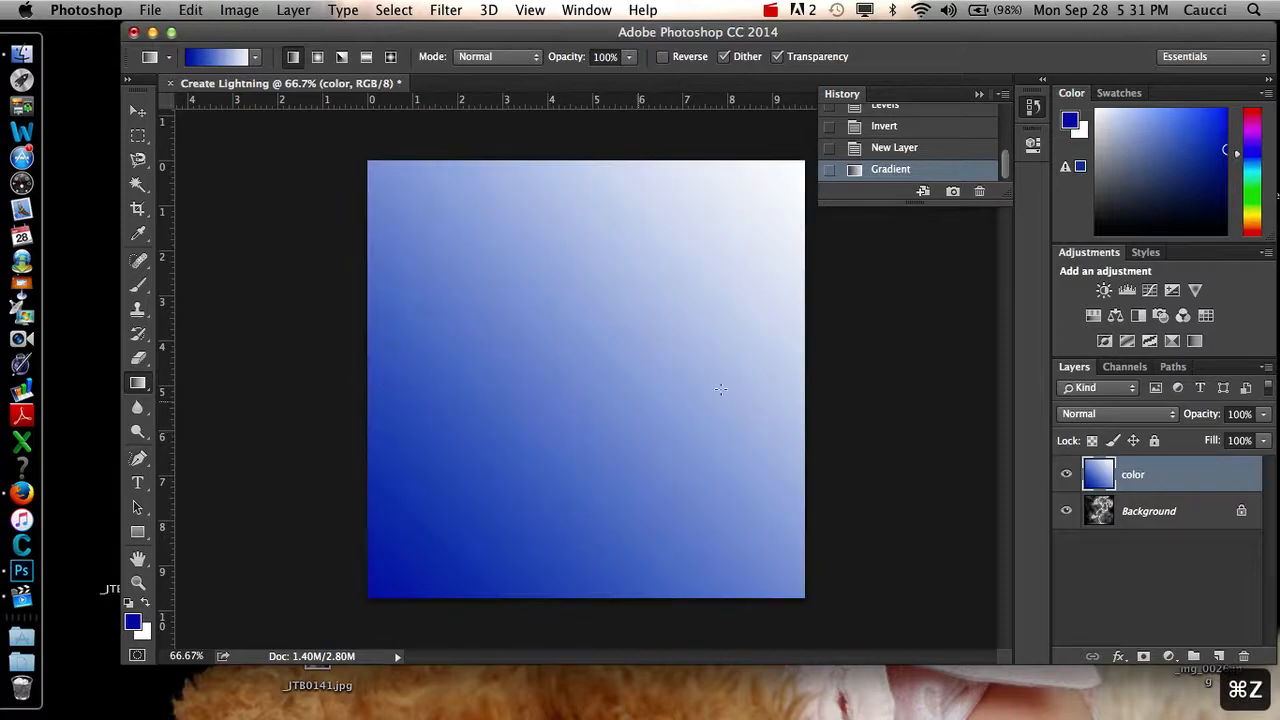
- Set the color layer's blending mode to Overlay
{"action": "left_click", "coordinate": [1078, 418]}
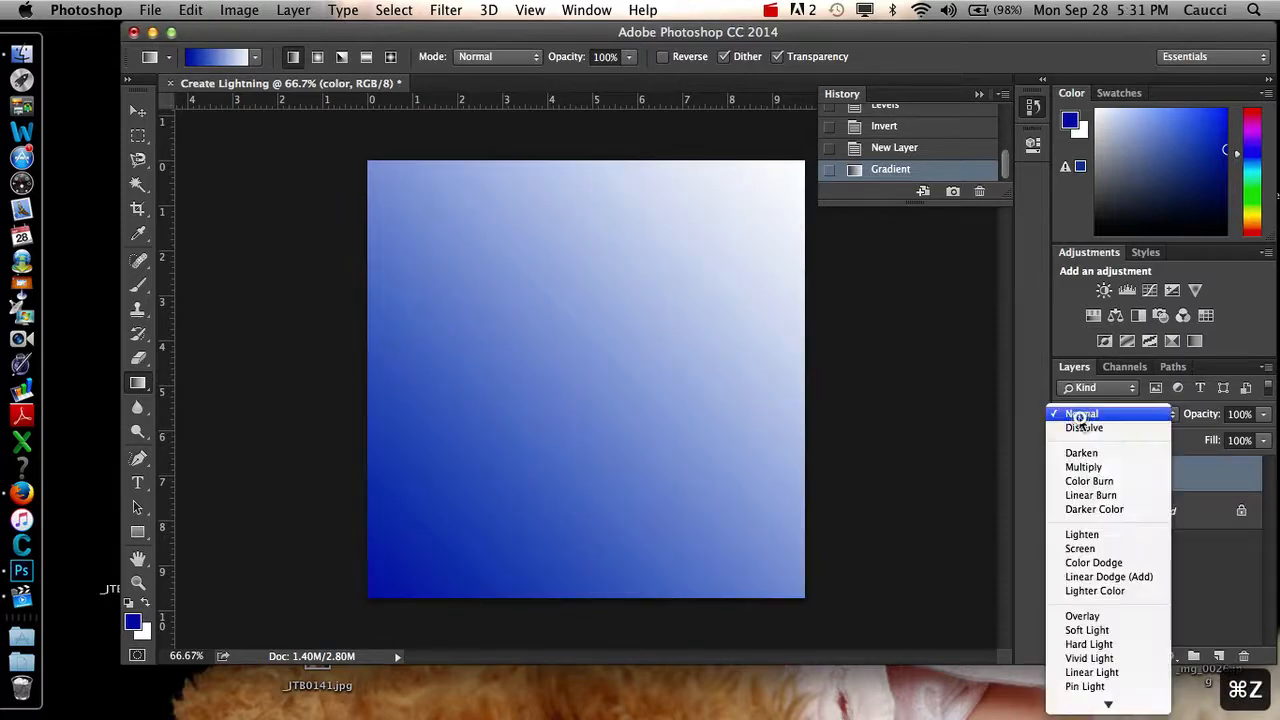
{"action": "left_click", "coordinate": [1115, 620]}
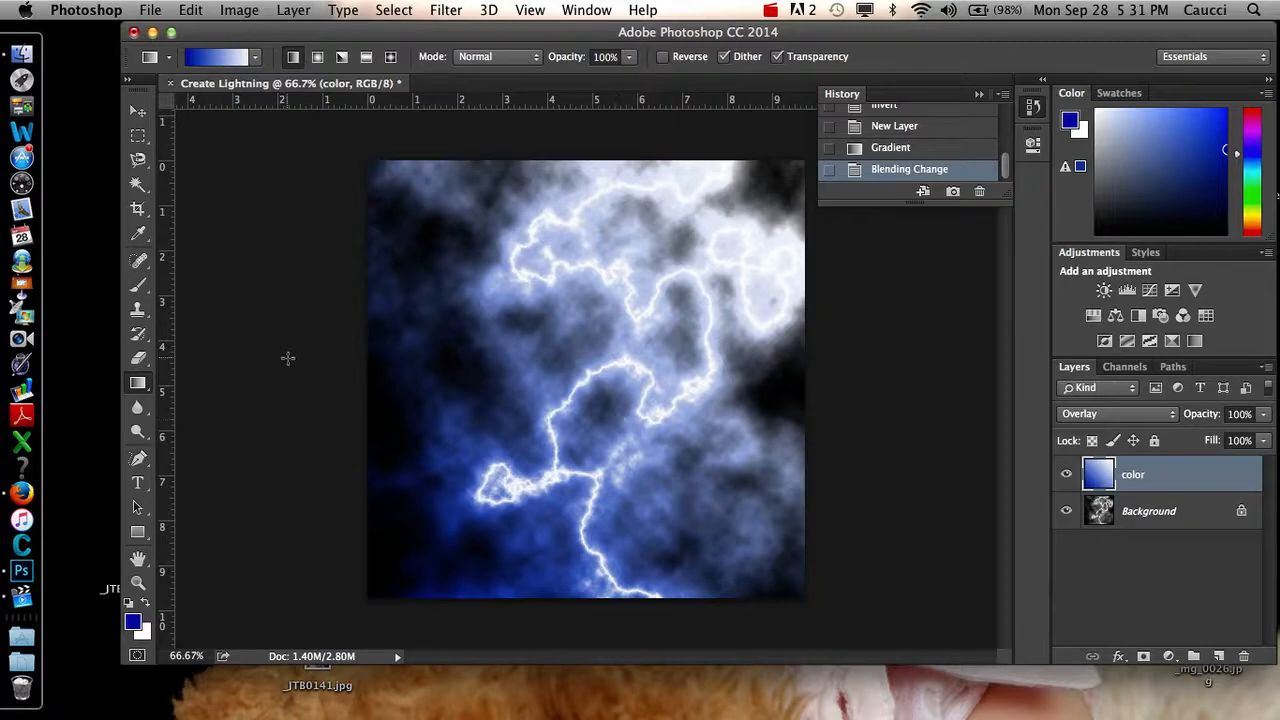
- Set the foreground color to magenta 9b2b67
{"action": "left_click", "coordinate": [133, 623]}
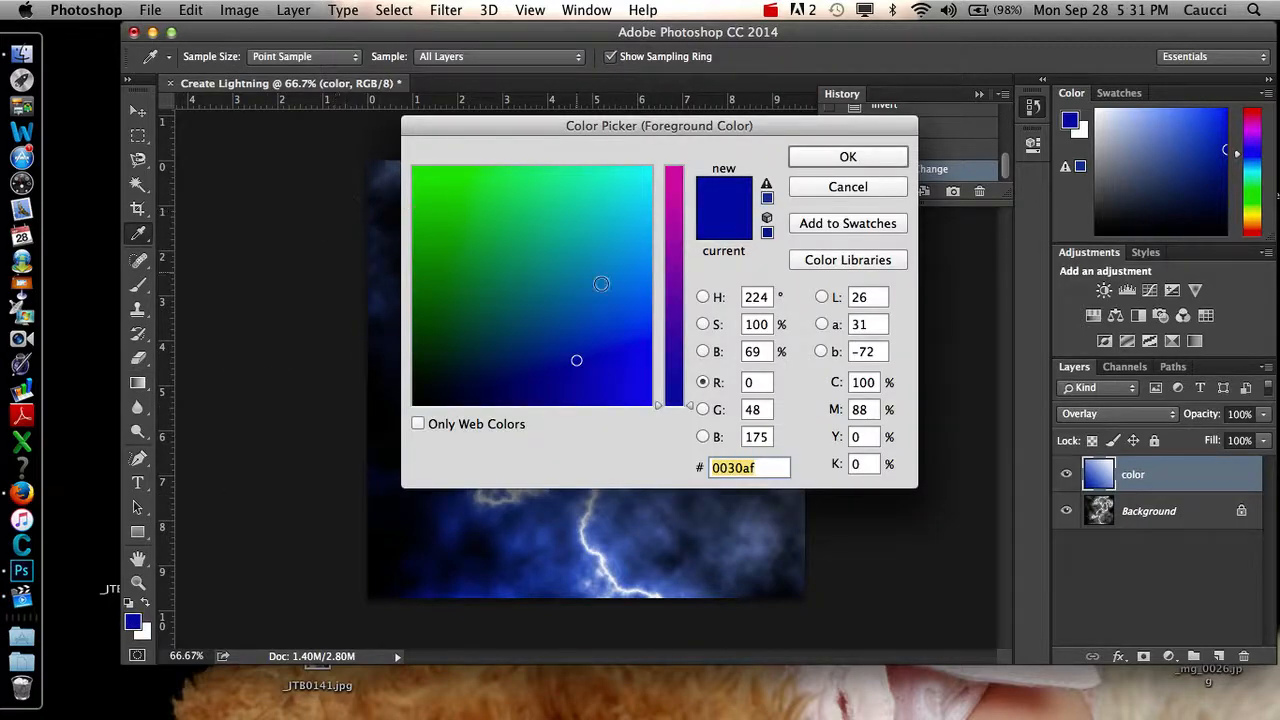
{"action": "left_click", "coordinate": [677, 221]}
{"action": "mouse_move", "coordinate": [675, 242]}
{"action": "left_mouse_down"}
{"action": "mouse_move", "coordinate": [675, 166]}
{"action": "mouse_move", "coordinate": [655, 218]}
{"action": "mouse_move", "coordinate": [674, 272]}
{"action": "mouse_move", "coordinate": [674, 361]}
{"action": "mouse_move", "coordinate": [668, 259]}
{"action": "left_mouse_up"}
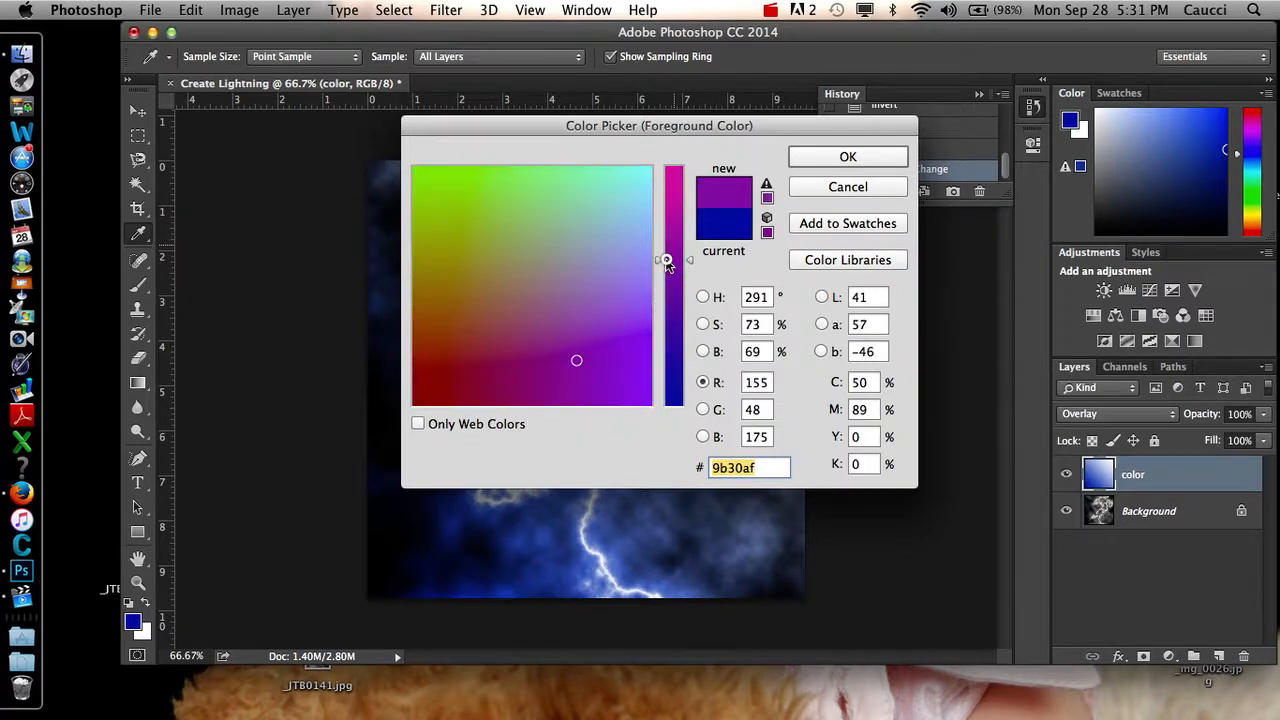
{"action": "left_click", "coordinate": [509, 364]}
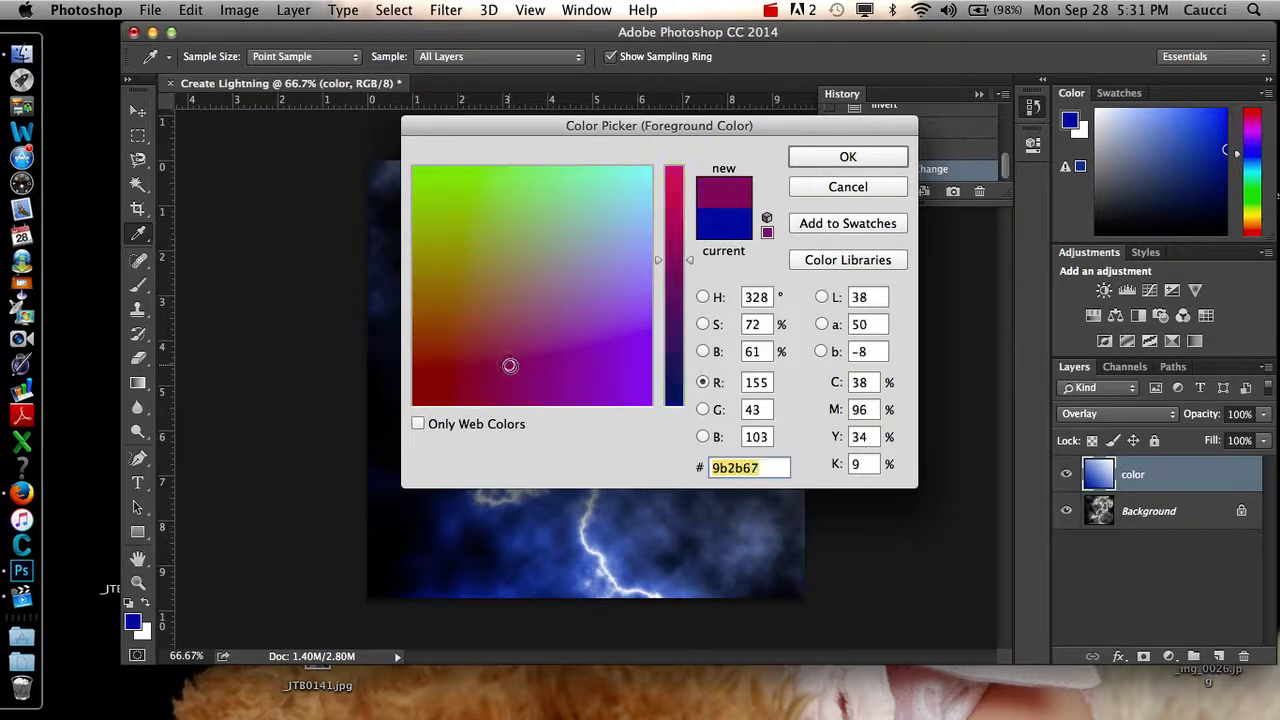
{"action": "left_click", "coordinate": [832, 160]}
{"action": "key", "text": "g"}
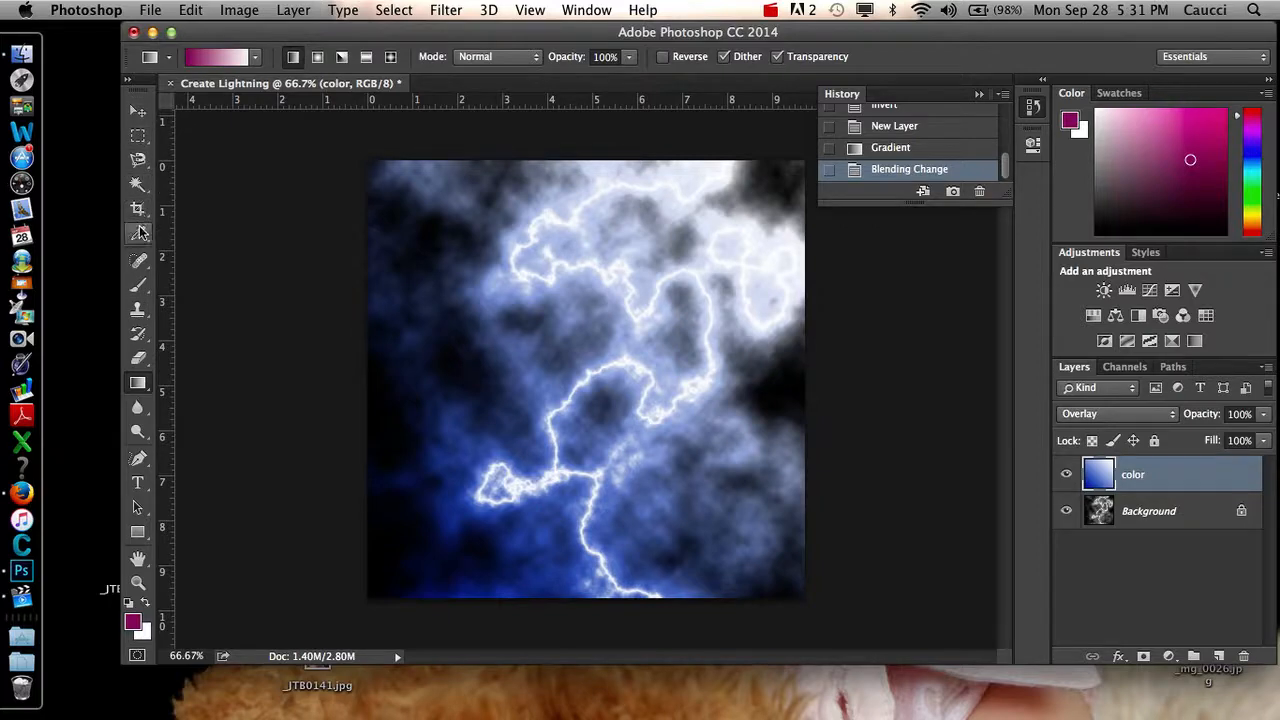
- Set up the Brush tool with the soft round tip at 0% hardness and a size of 182 px
{"action": "left_click", "coordinate": [139, 287]}
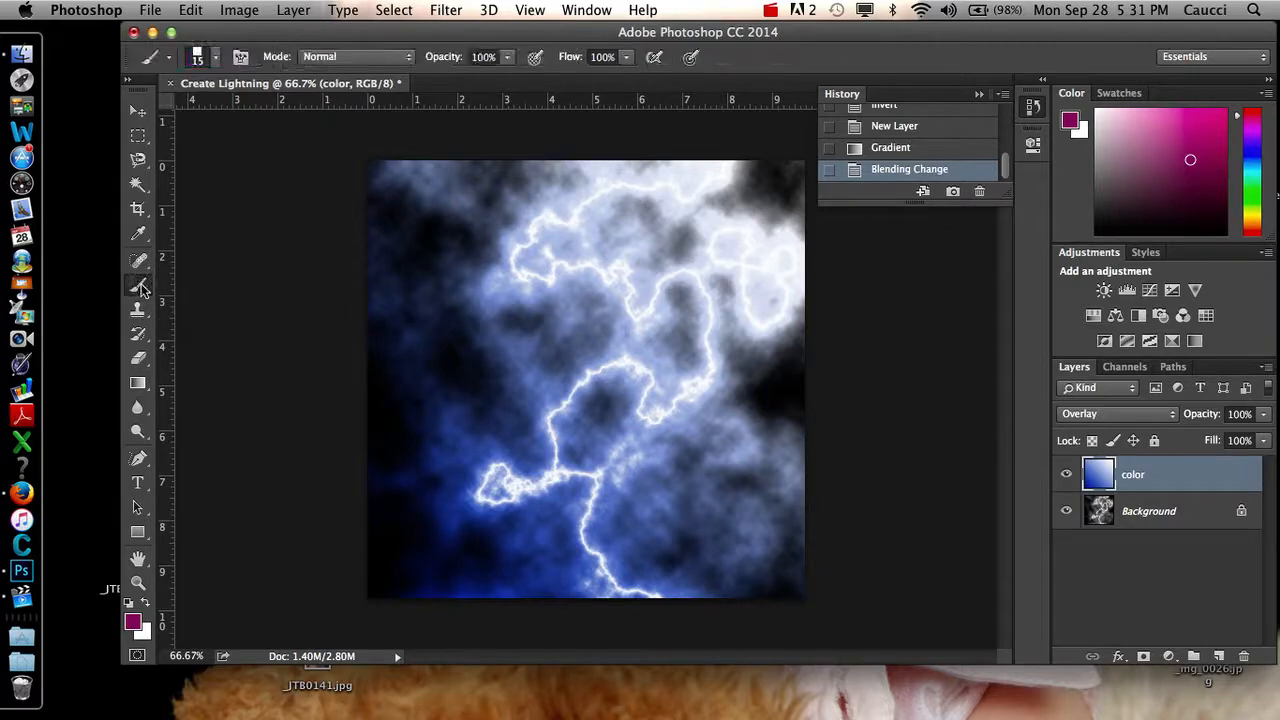
{"action": "right_click", "coordinate": [139, 287]}
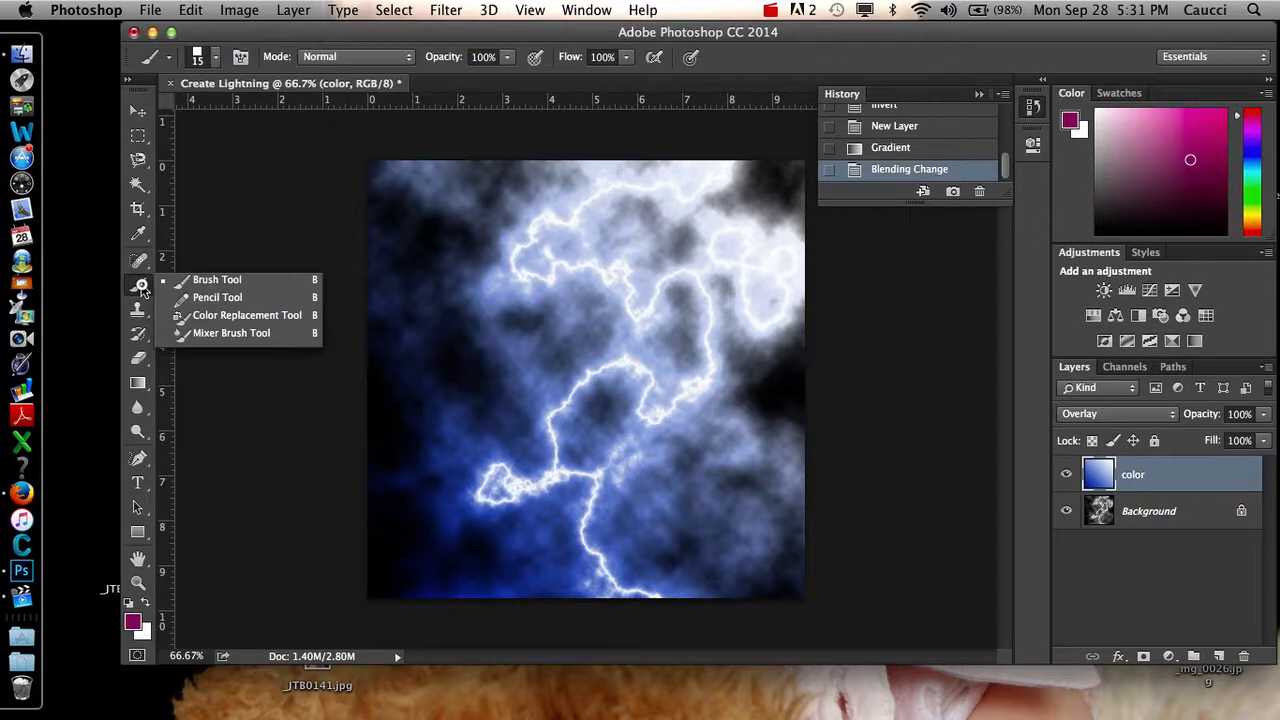
{"action": "left_click", "coordinate": [198, 287]}
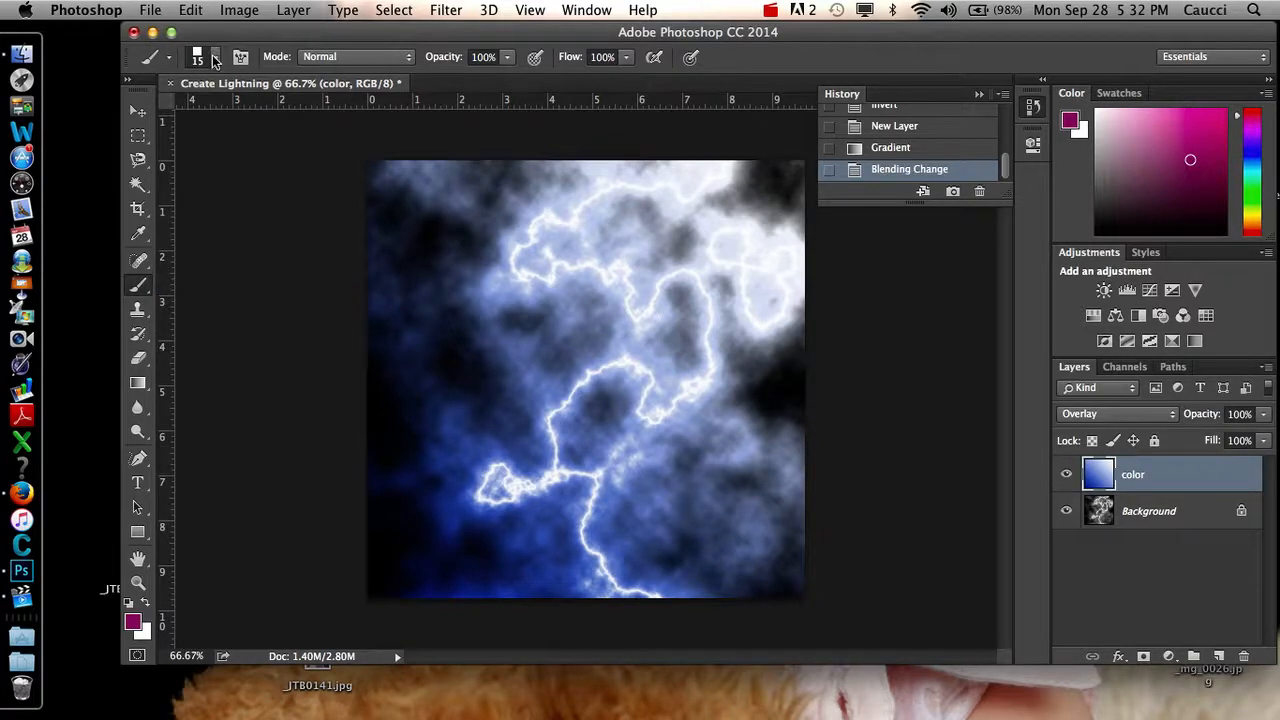
{"action": "left_click", "coordinate": [214, 58]}
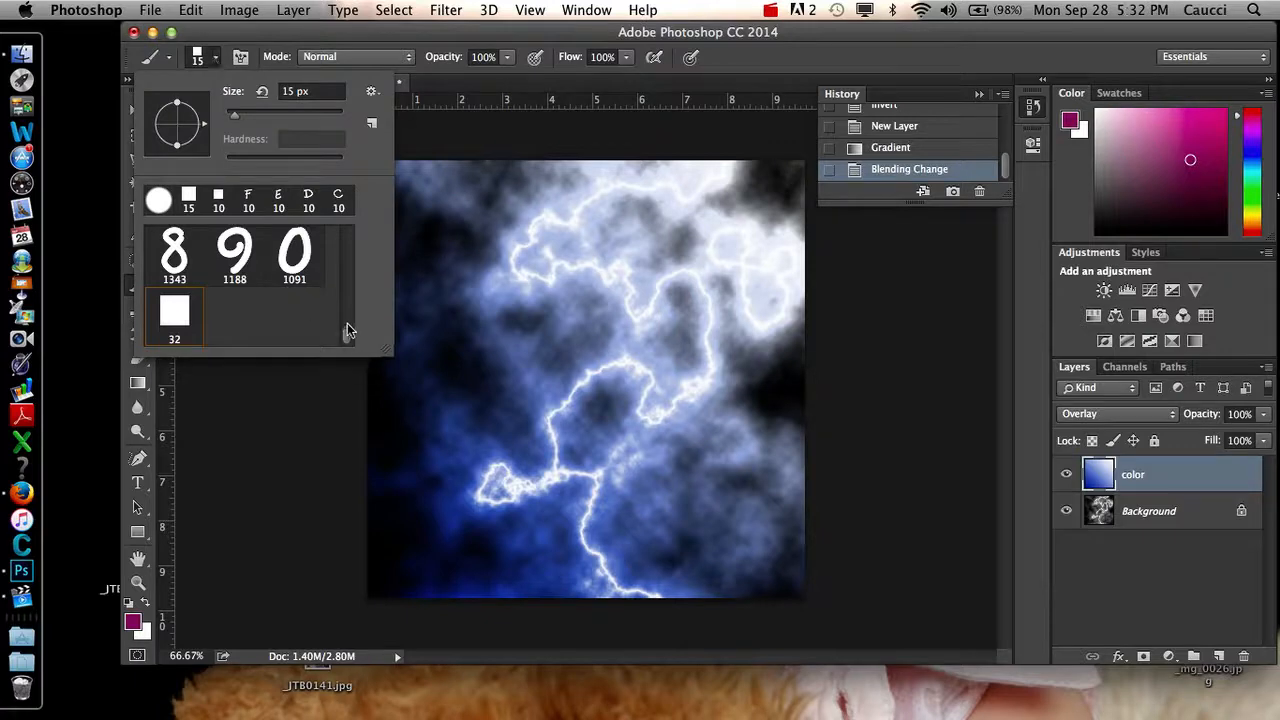
{"action": "left_click_drag", "start_coordinate": [348, 329], "coordinate": [348, 222]}
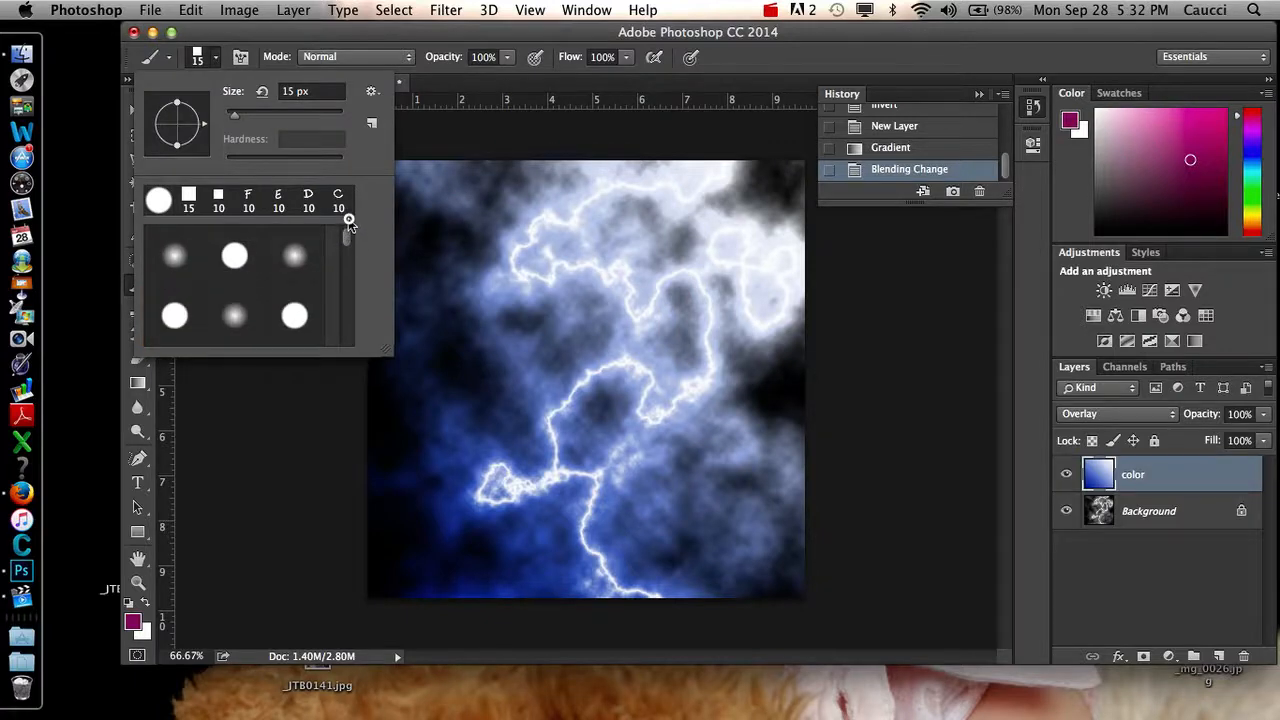
{"action": "left_click", "coordinate": [296, 257]}
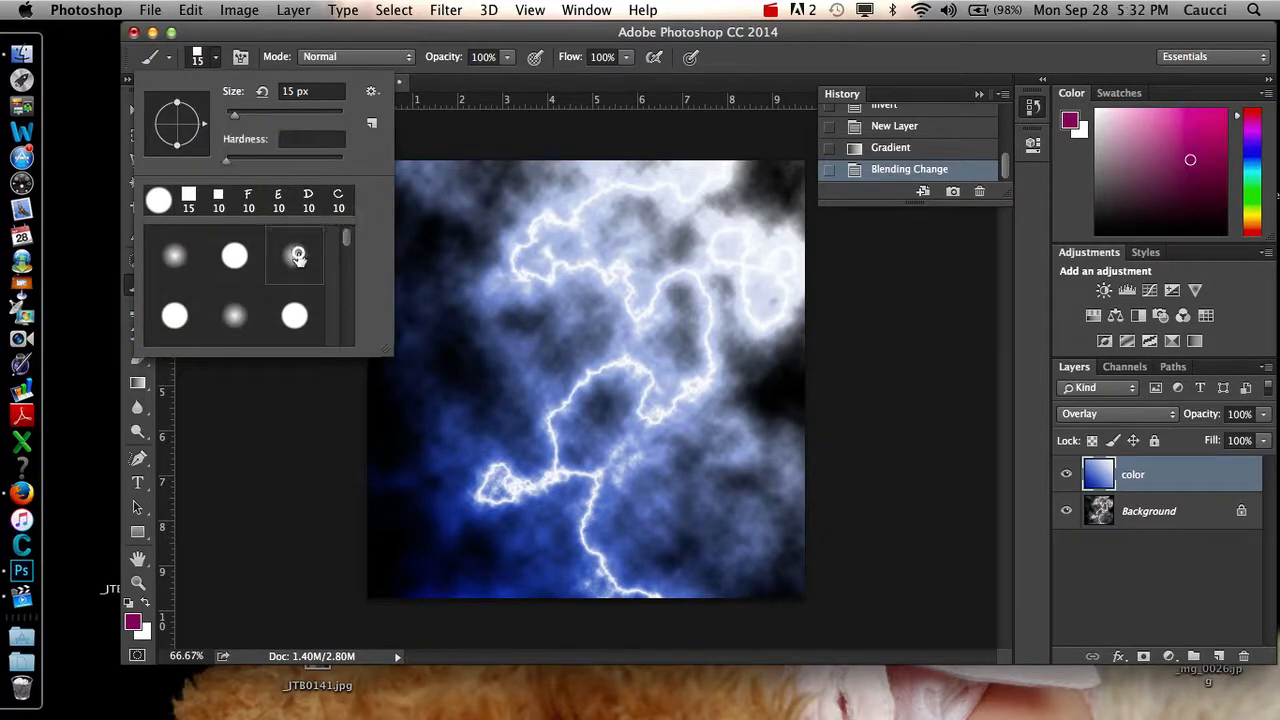
{"action": "double_click", "coordinate": [298, 258]}
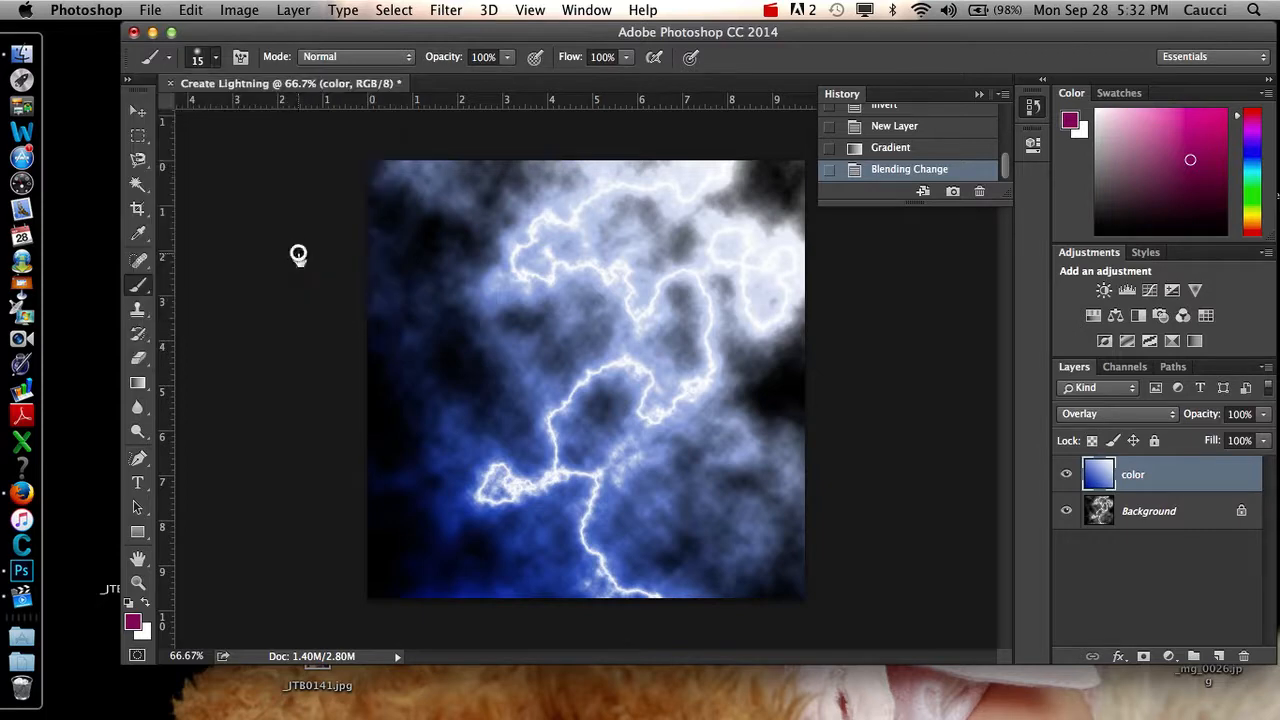
{"action": "left_click", "coordinate": [216, 58]}
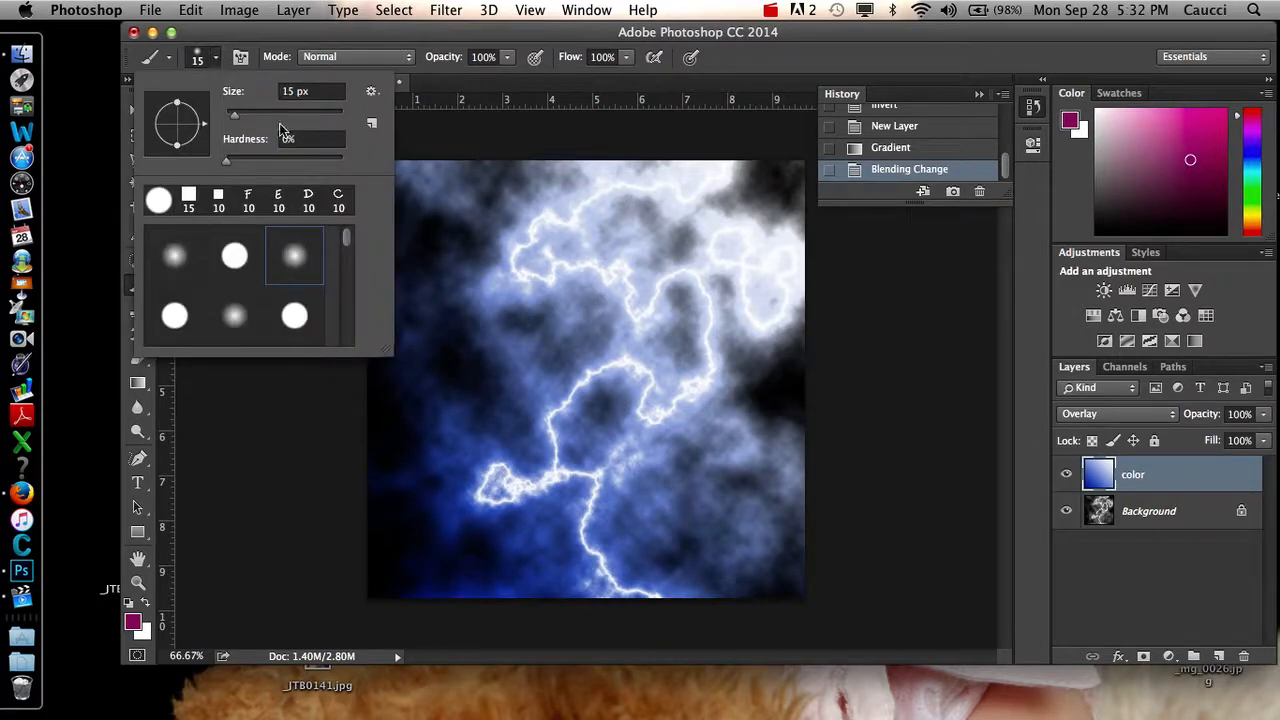
{"action": "left_click_drag", "start_coordinate": [234, 118], "coordinate": [310, 120]}
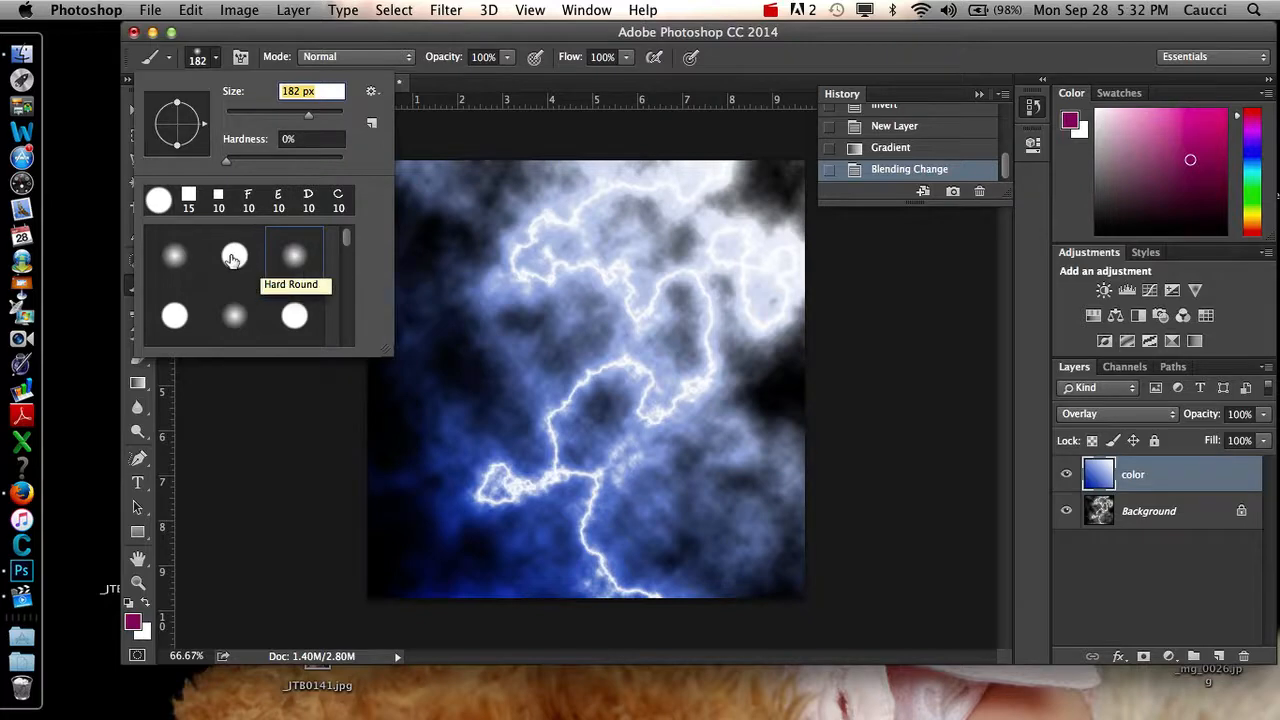
{"action": "left_click", "coordinate": [272, 520]}
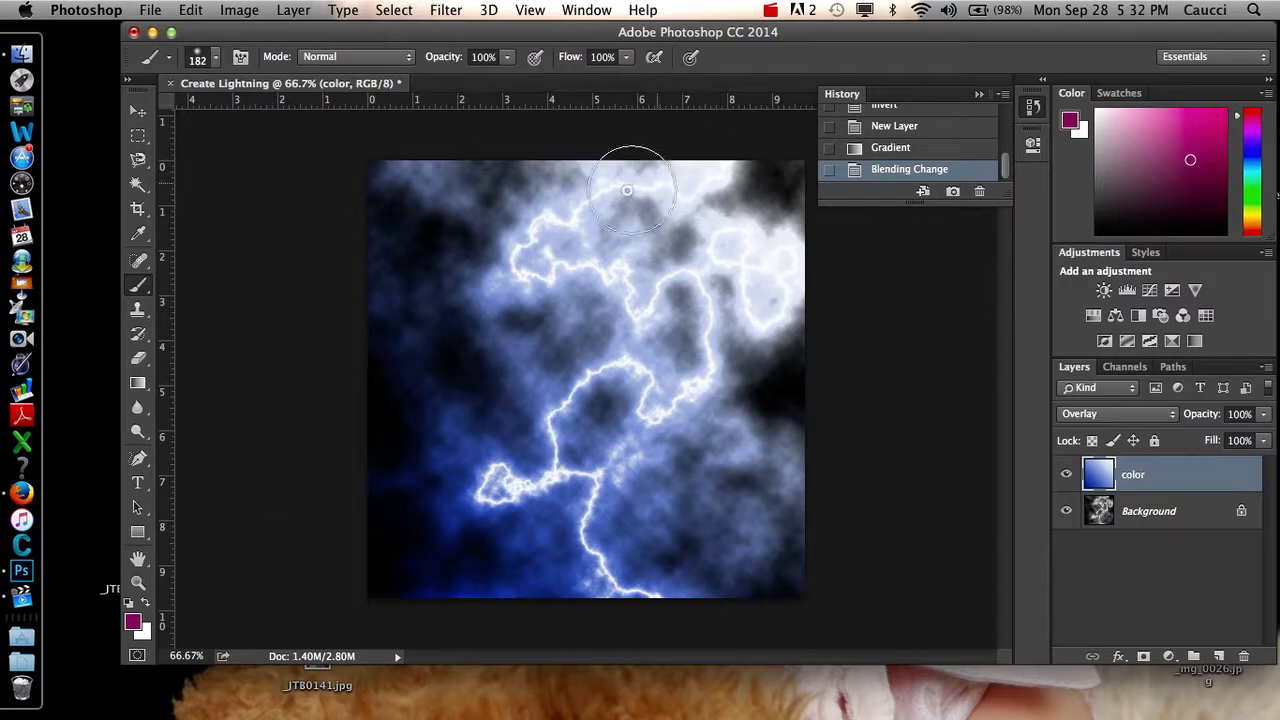
- Try painting magenta diagonally across the clouds and down along the lightning bolt on the color layer
{"action": "left_click_drag", "start_coordinate": [591, 165], "coordinate": [592, 193]}
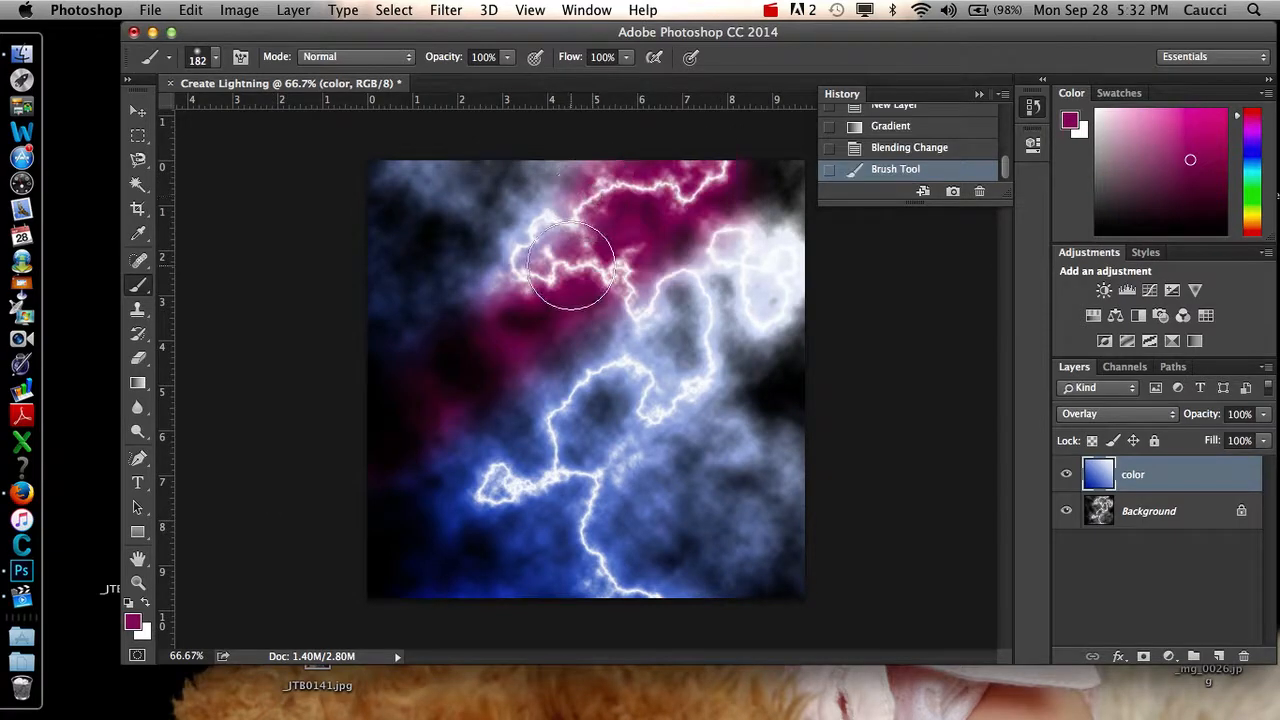
{"action": "key", "text": "super+z"}
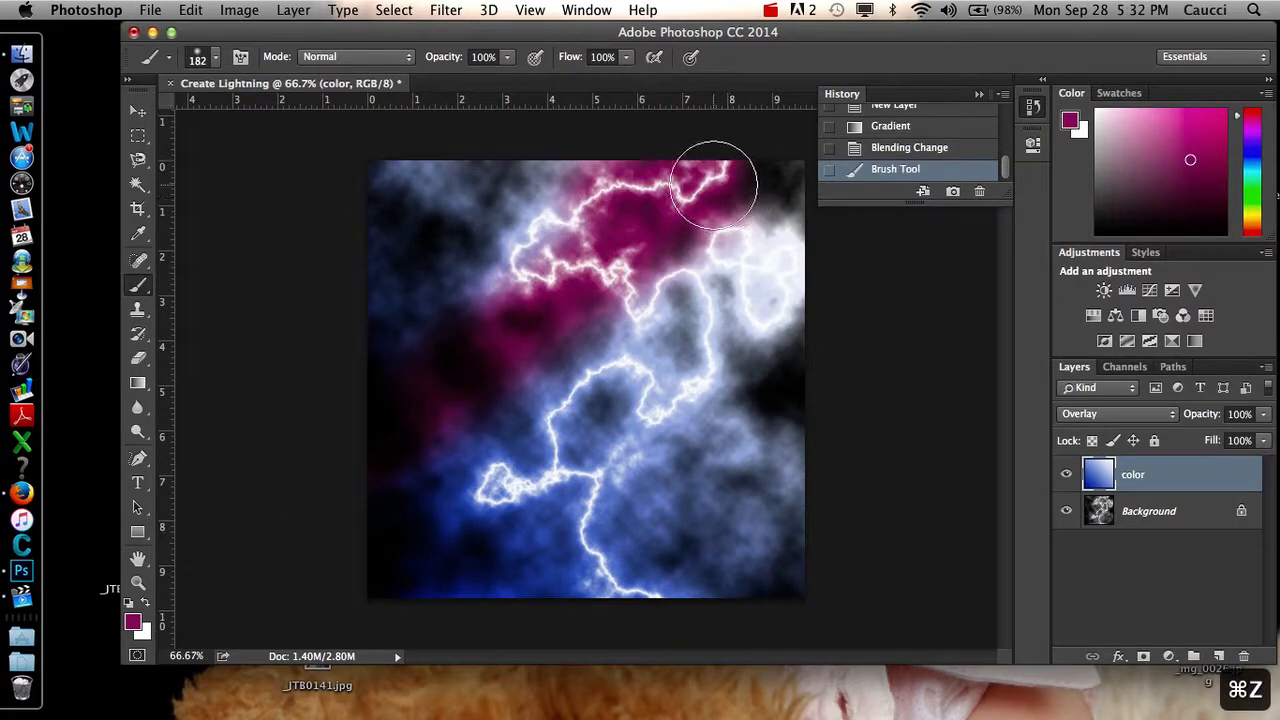
{"action": "left_click_drag", "start_coordinate": [714, 186], "coordinate": [690, 192]}
{"action": "mouse_move", "coordinate": [579, 242]}
{"action": "left_mouse_down"}
{"action": "mouse_move", "coordinate": [688, 300]}
{"action": "mouse_move", "coordinate": [679, 350]}
{"action": "mouse_move", "coordinate": [628, 373]}
{"action": "mouse_move", "coordinate": [529, 458]}
{"action": "mouse_move", "coordinate": [552, 494]}
{"action": "mouse_move", "coordinate": [617, 528]}
{"action": "mouse_move", "coordinate": [678, 593]}
{"action": "left_mouse_up"}
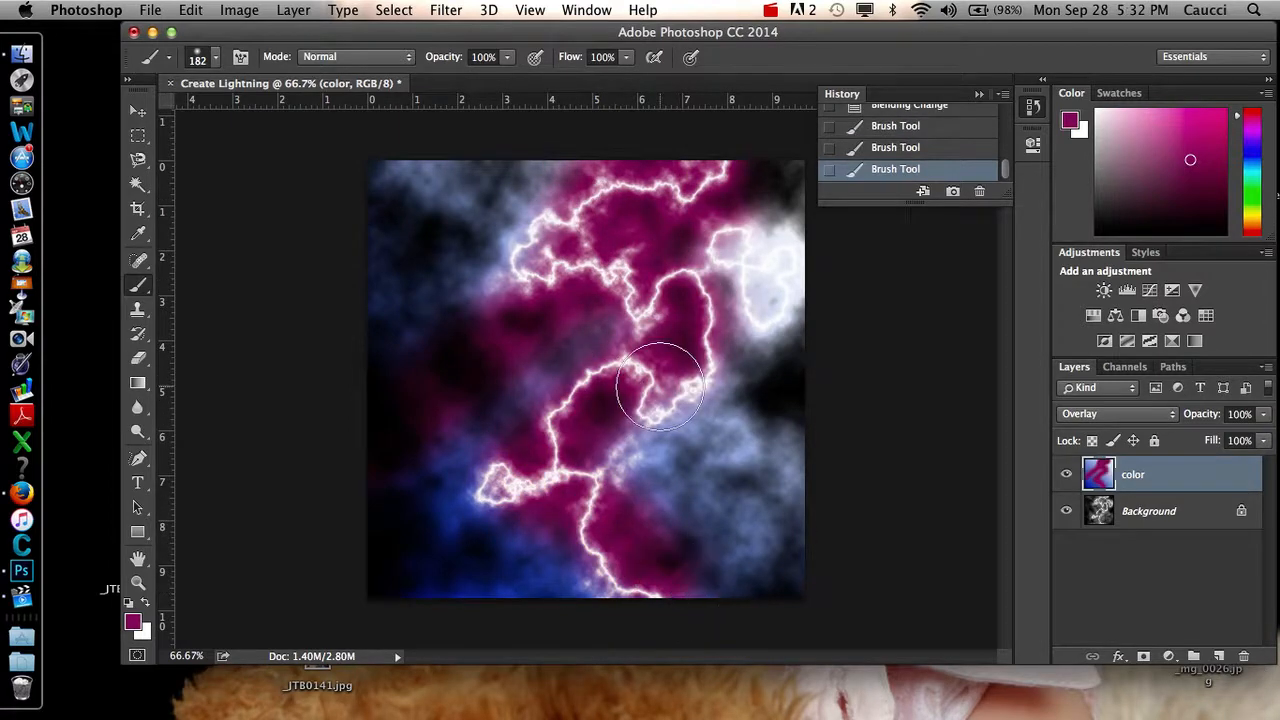
- Revert the trial brush strokes and paint magenta along the main lightning bolt from top to bottom with a 175 px brush
{"action": "key", "text": "bracketleft"}
{"action": "left_click", "coordinate": [898, 148]}
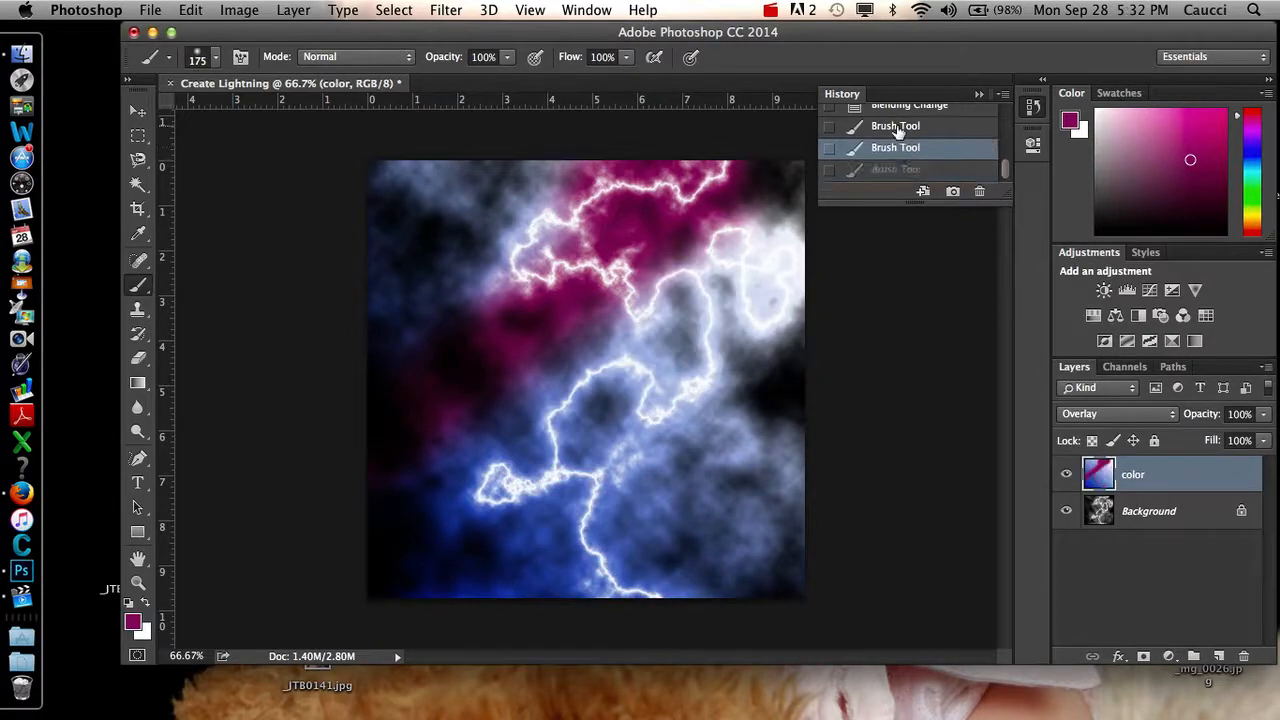
{"action": "left_click", "coordinate": [896, 127]}
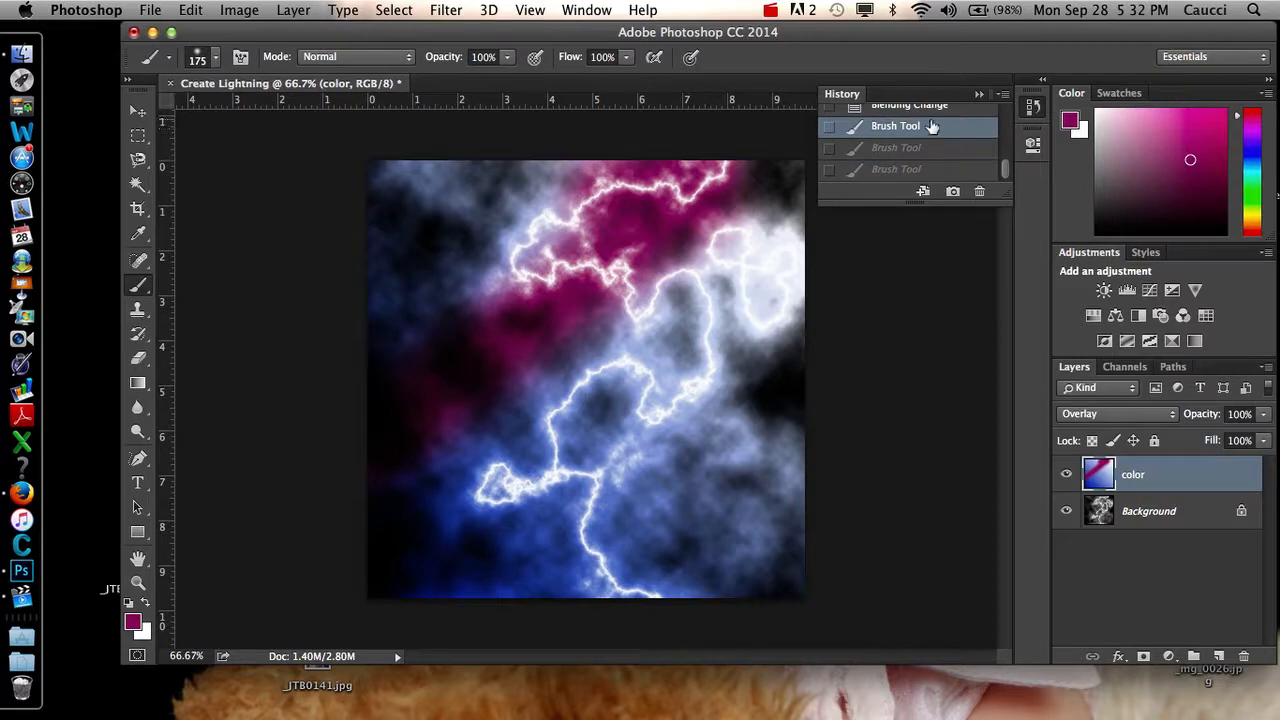
{"action": "left_click", "coordinate": [929, 106]}
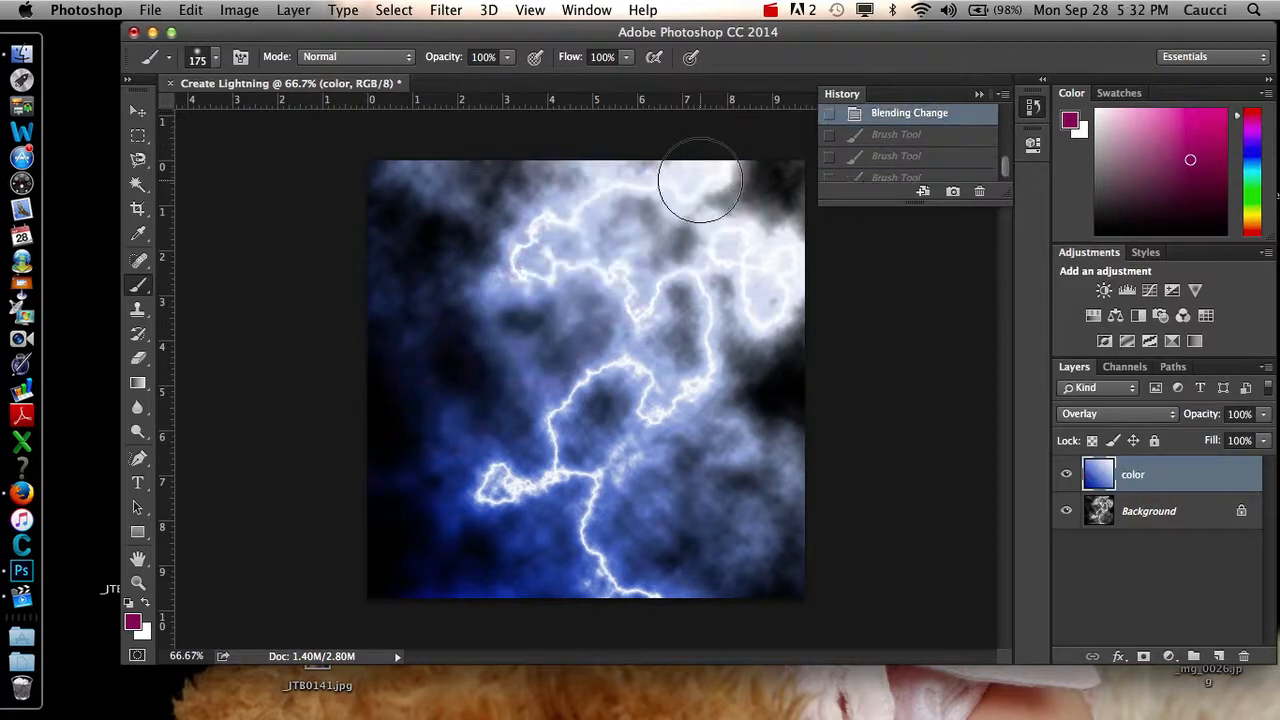
{"action": "mouse_move", "coordinate": [700, 180]}
{"action": "left_mouse_down"}
{"action": "mouse_move", "coordinate": [553, 219]}
{"action": "mouse_move", "coordinate": [537, 266]}
{"action": "mouse_move", "coordinate": [699, 329]}
{"action": "mouse_move", "coordinate": [669, 385]}
{"action": "mouse_move", "coordinate": [570, 420]}
{"action": "mouse_move", "coordinate": [545, 473]}
{"action": "mouse_move", "coordinate": [683, 617]}
{"action": "left_mouse_up"}
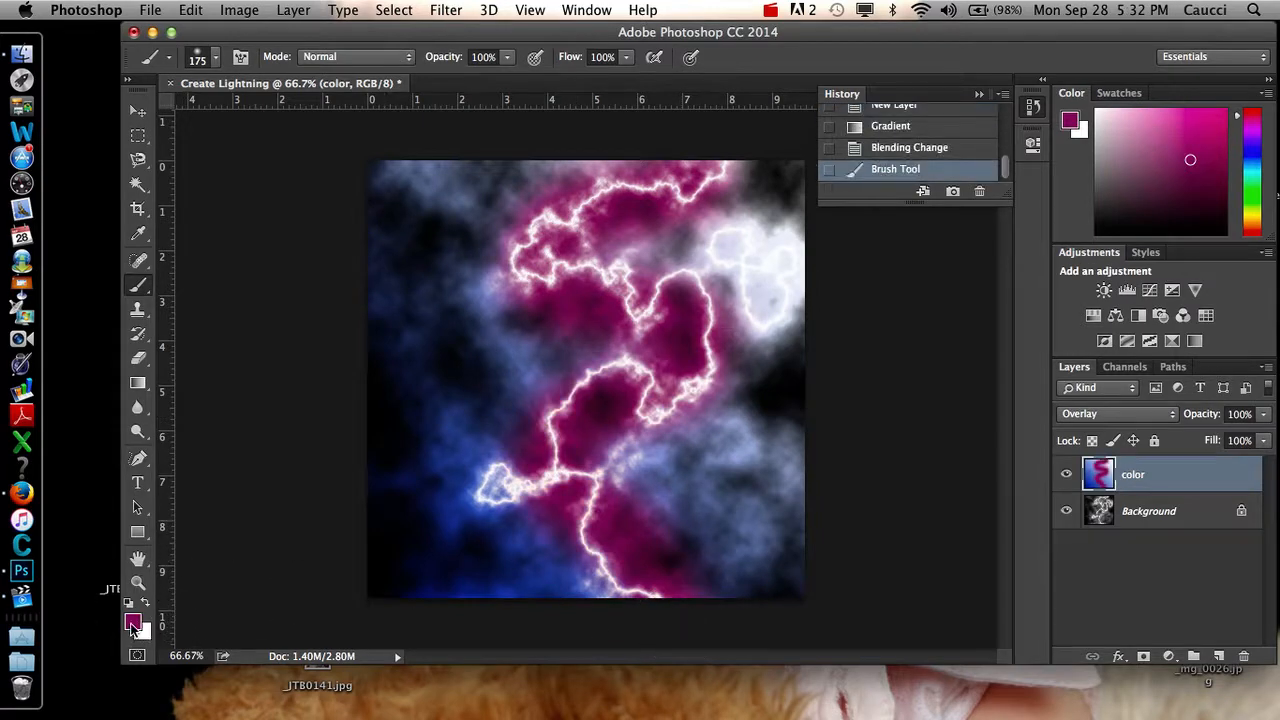
- Set the foreground color to purple 522b67 and brush it over the main lightning bolt and the white upper-right branch
{"action": "left_click", "coordinate": [133, 624]}
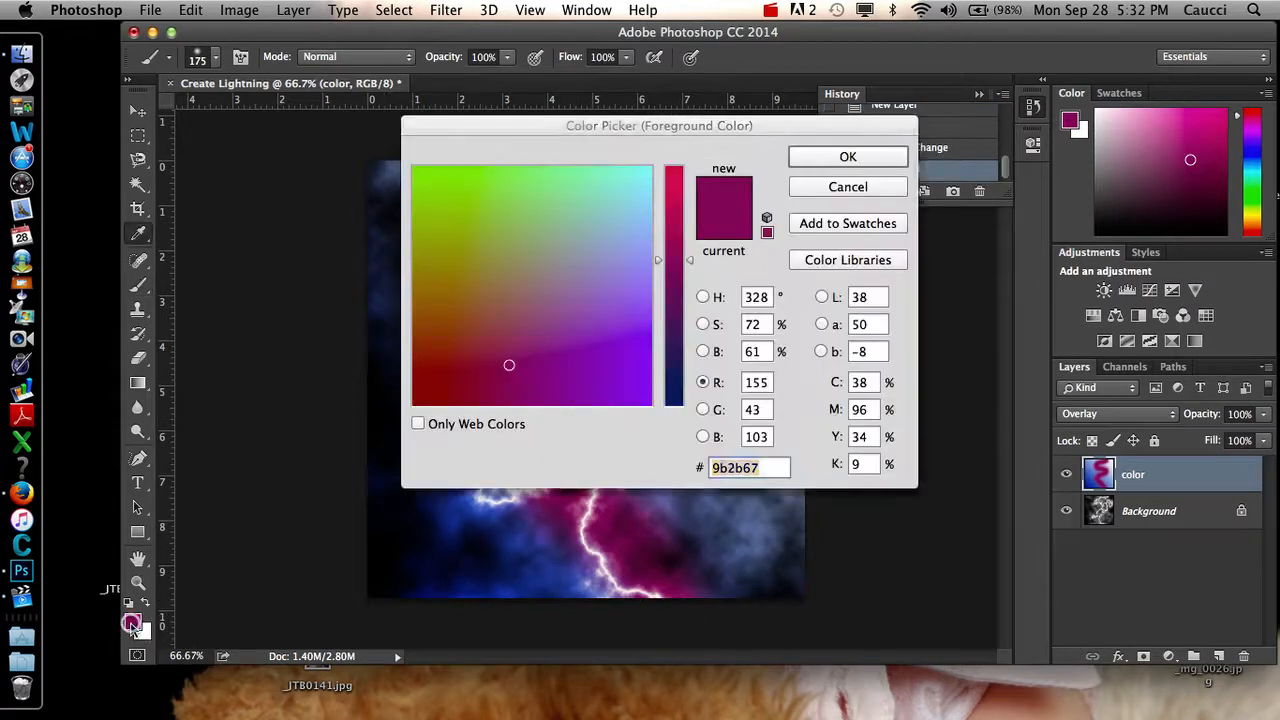
{"action": "left_click", "coordinate": [675, 334]}
{"action": "left_click", "coordinate": [877, 157]}
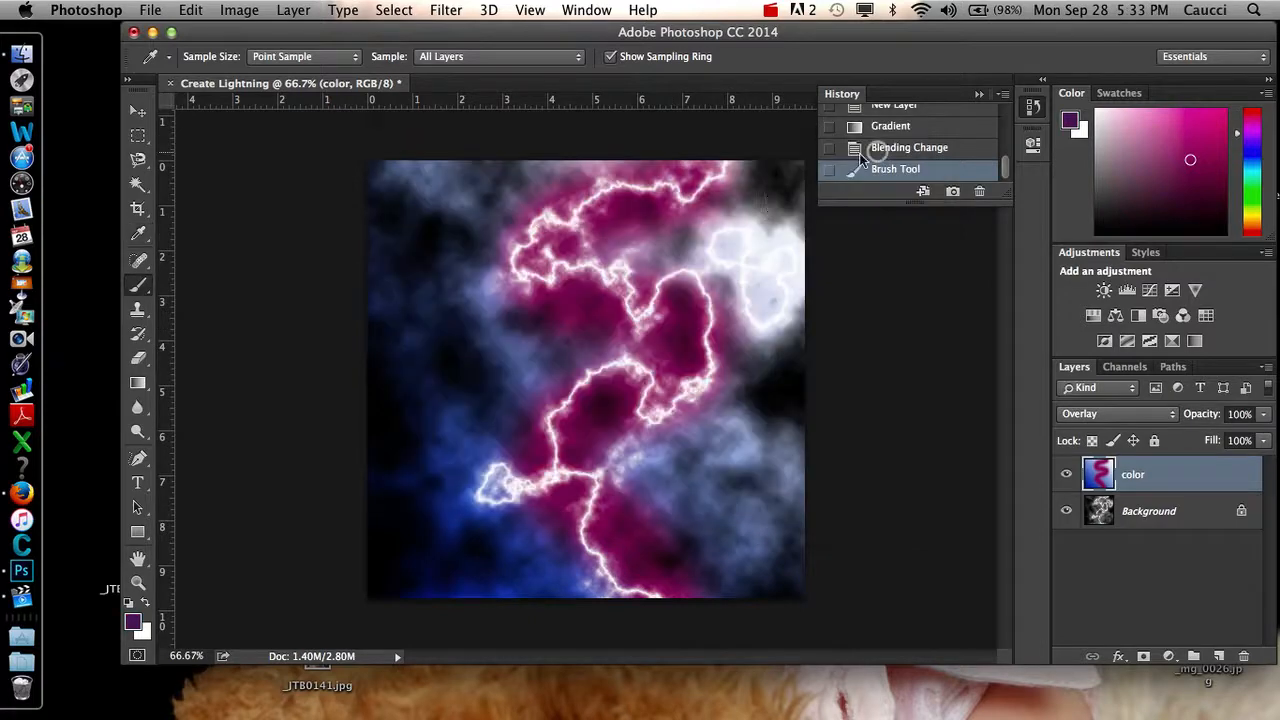
{"action": "key", "text": "b"}
{"action": "mouse_move", "coordinate": [694, 150]}
{"action": "left_mouse_down"}
{"action": "mouse_move", "coordinate": [572, 249]}
{"action": "mouse_move", "coordinate": [698, 372]}
{"action": "mouse_move", "coordinate": [596, 470]}
{"action": "mouse_move", "coordinate": [671, 606]}
{"action": "mouse_move", "coordinate": [703, 629]}
{"action": "left_mouse_up"}
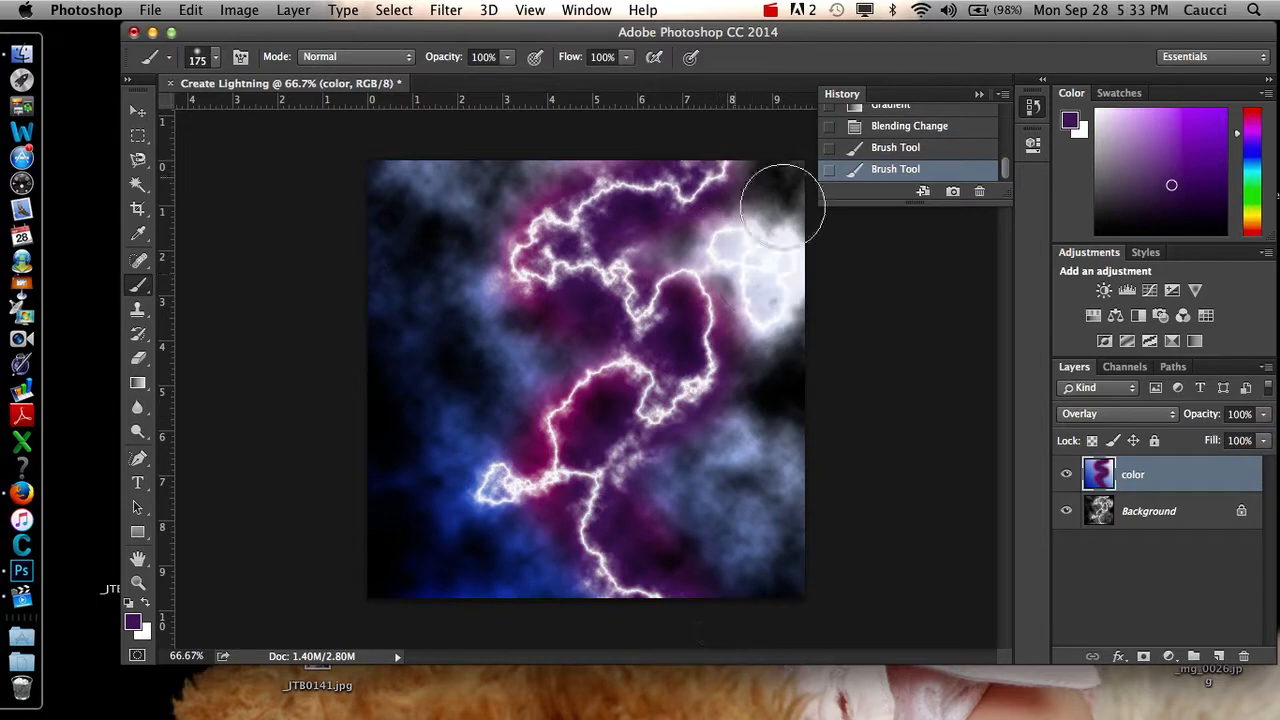
{"action": "mouse_move", "coordinate": [770, 242]}
{"action": "left_mouse_down"}
{"action": "mouse_move", "coordinate": [725, 270]}
{"action": "mouse_move", "coordinate": [762, 304]}
{"action": "mouse_move", "coordinate": [812, 268]}
{"action": "left_mouse_up"}
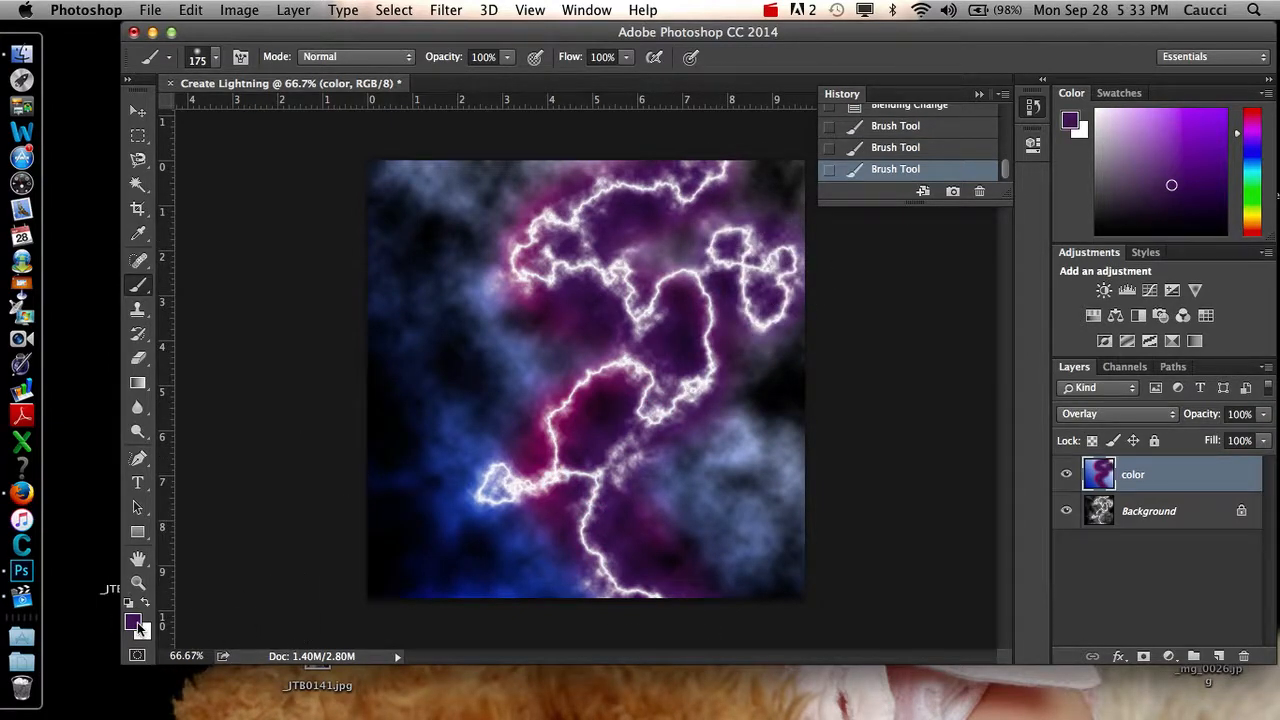
- Shift the foreground color to a slightly redder purple
{"action": "left_click", "coordinate": [134, 623]}
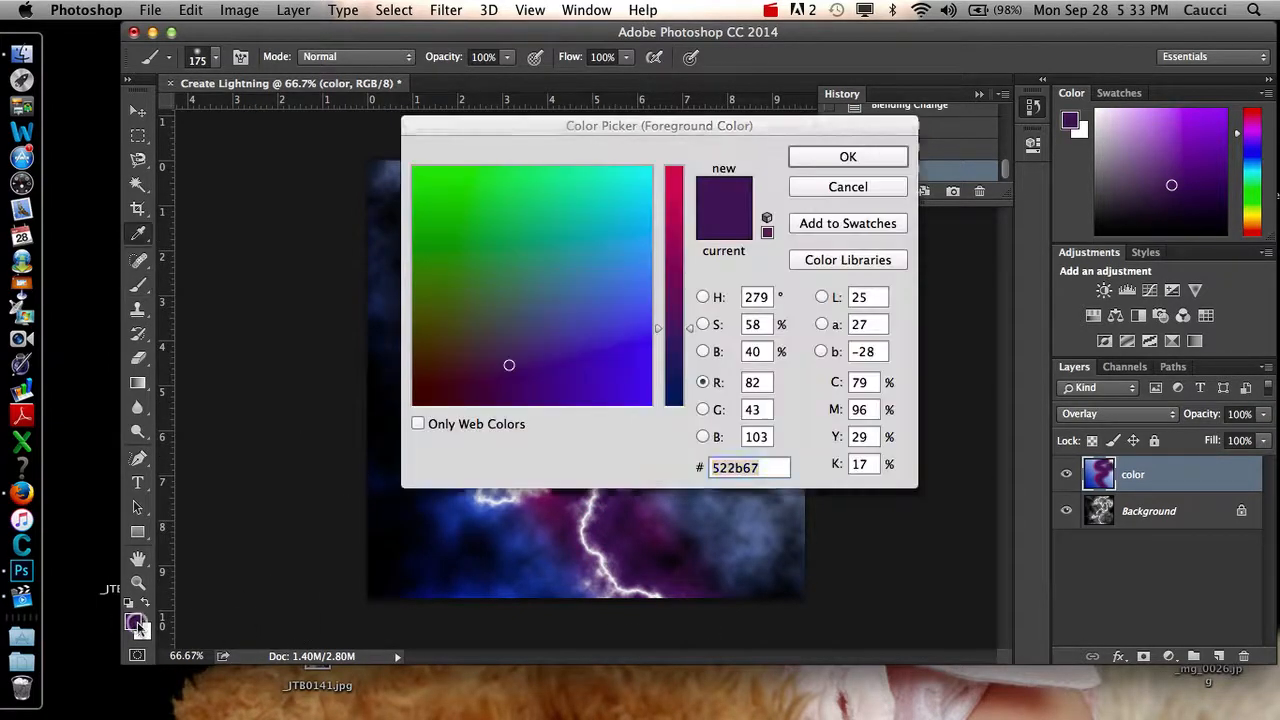
{"action": "left_click", "coordinate": [674, 311]}
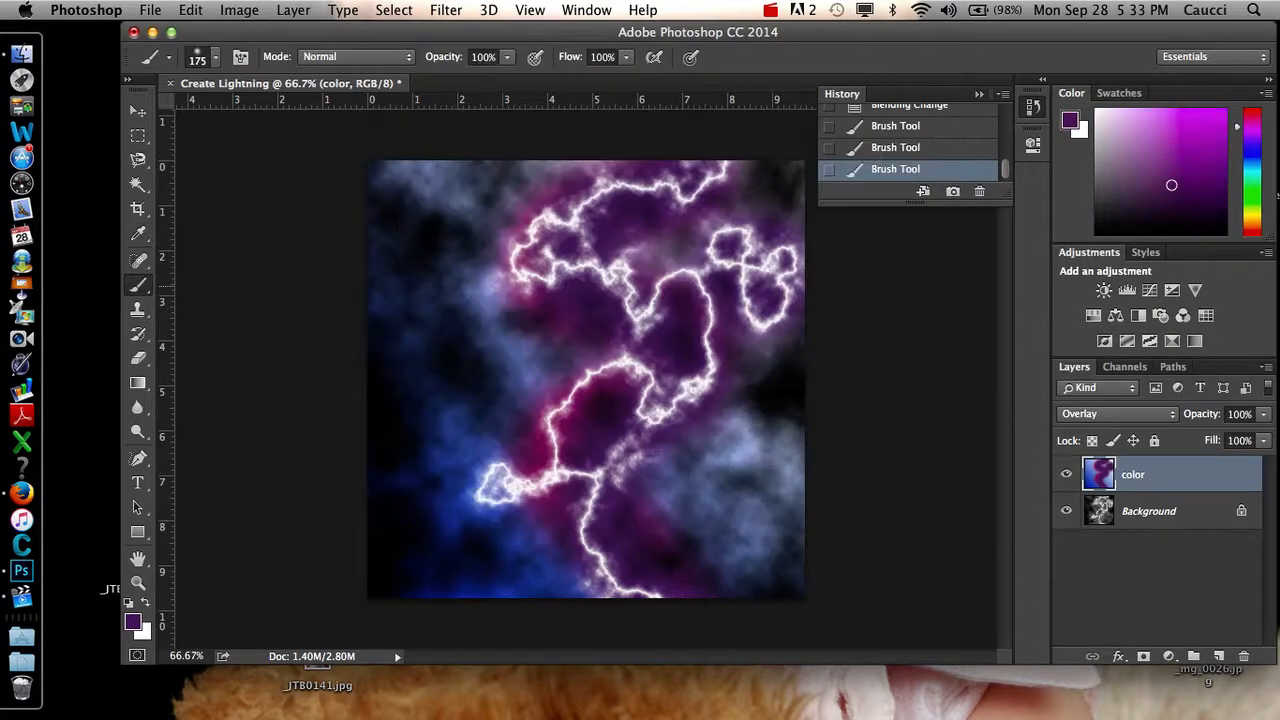
- Save the document to the Desktop as Create Lightning.psd in Photoshop format with layers and the embedded color profile
{"action": "left_click", "coordinate": [152, 10]}
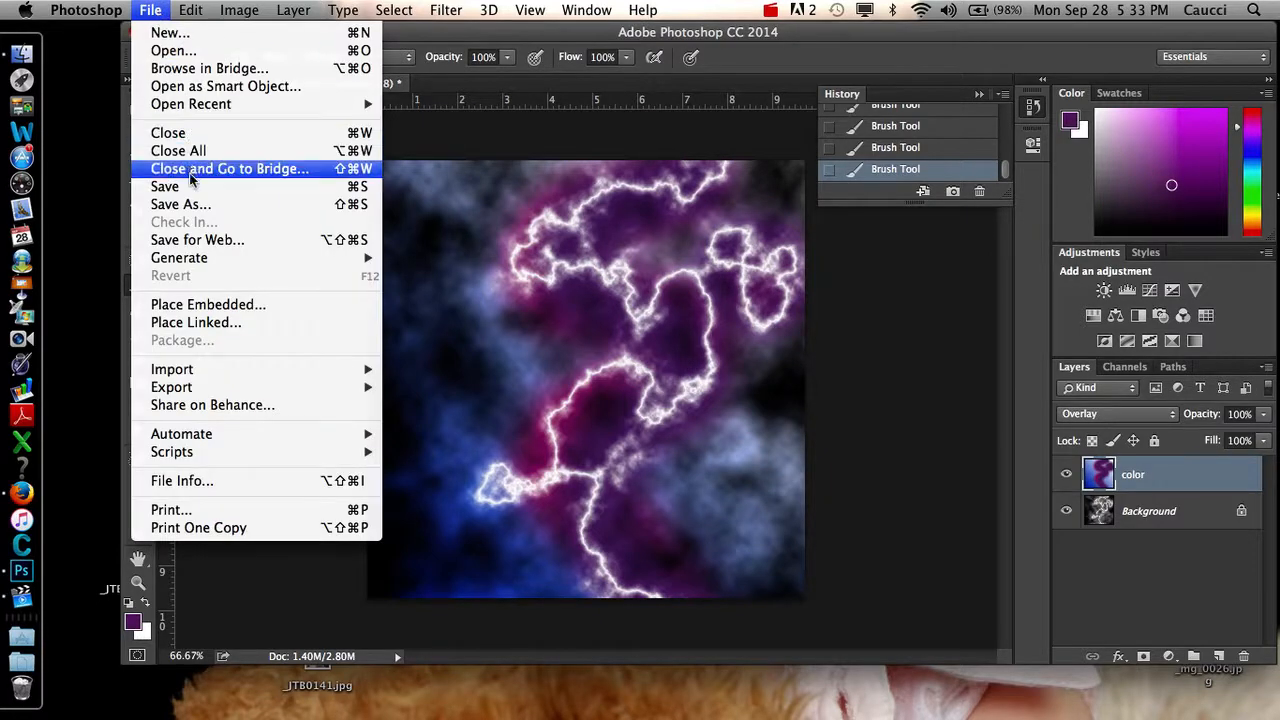
{"action": "left_click", "coordinate": [196, 204]}
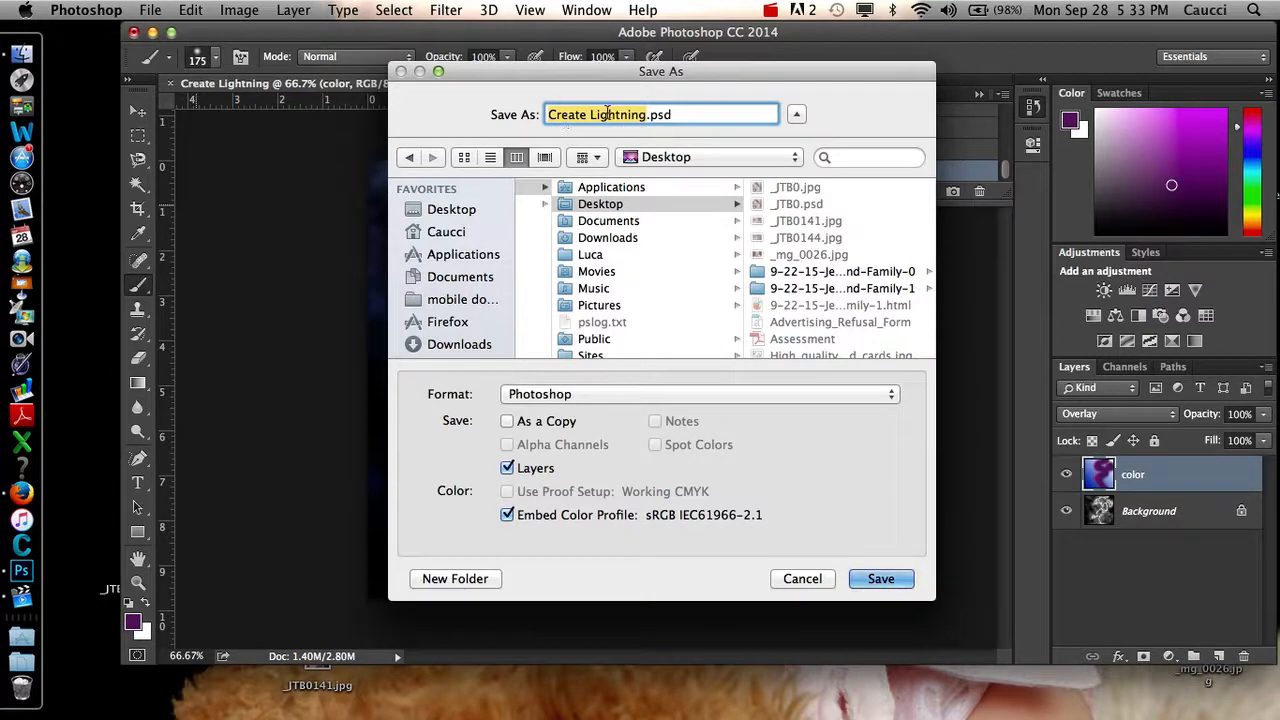
{"action": "left_click", "coordinate": [879, 581]}
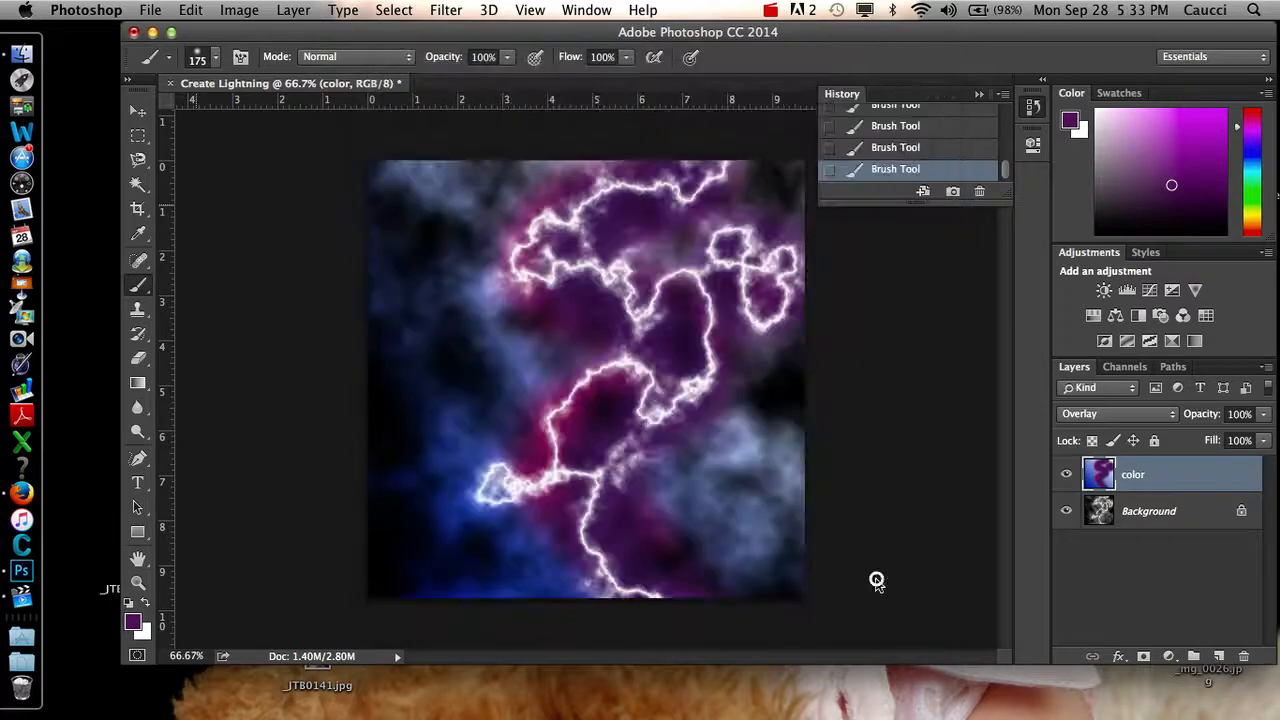
{"action": "left_click", "coordinate": [845, 290]}
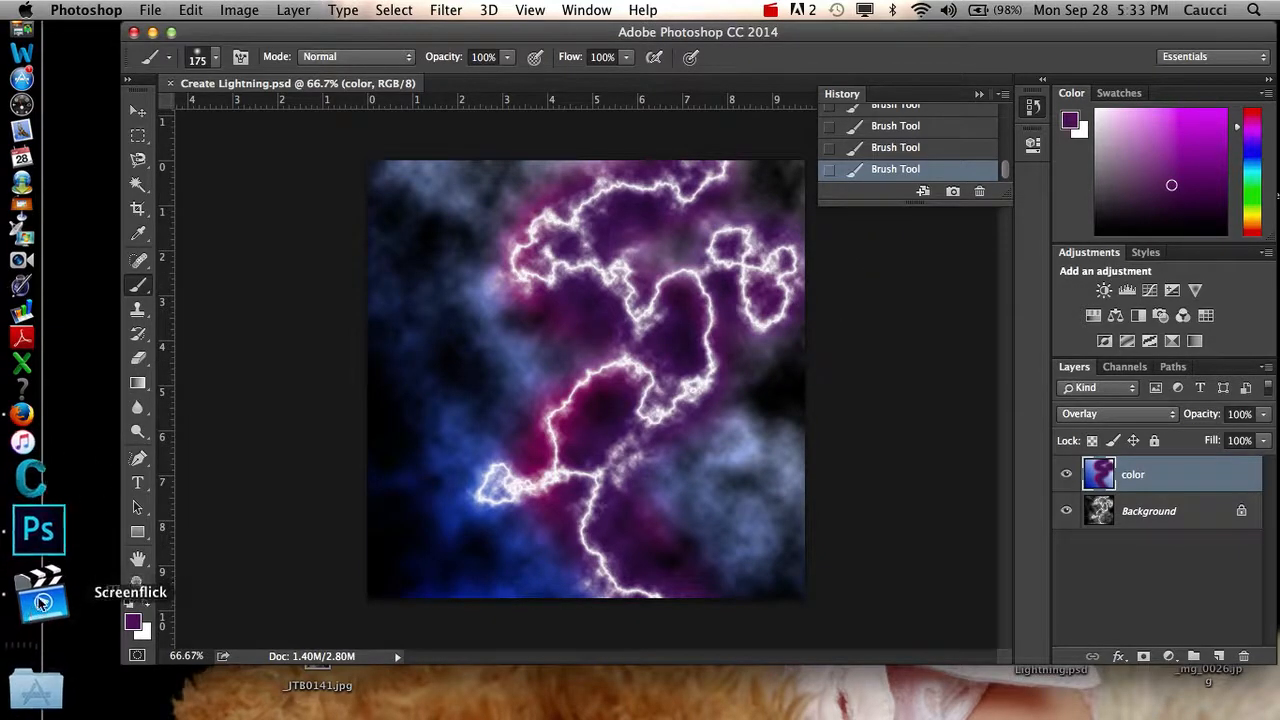
{"action": "left_click", "coordinate": [40, 599]}
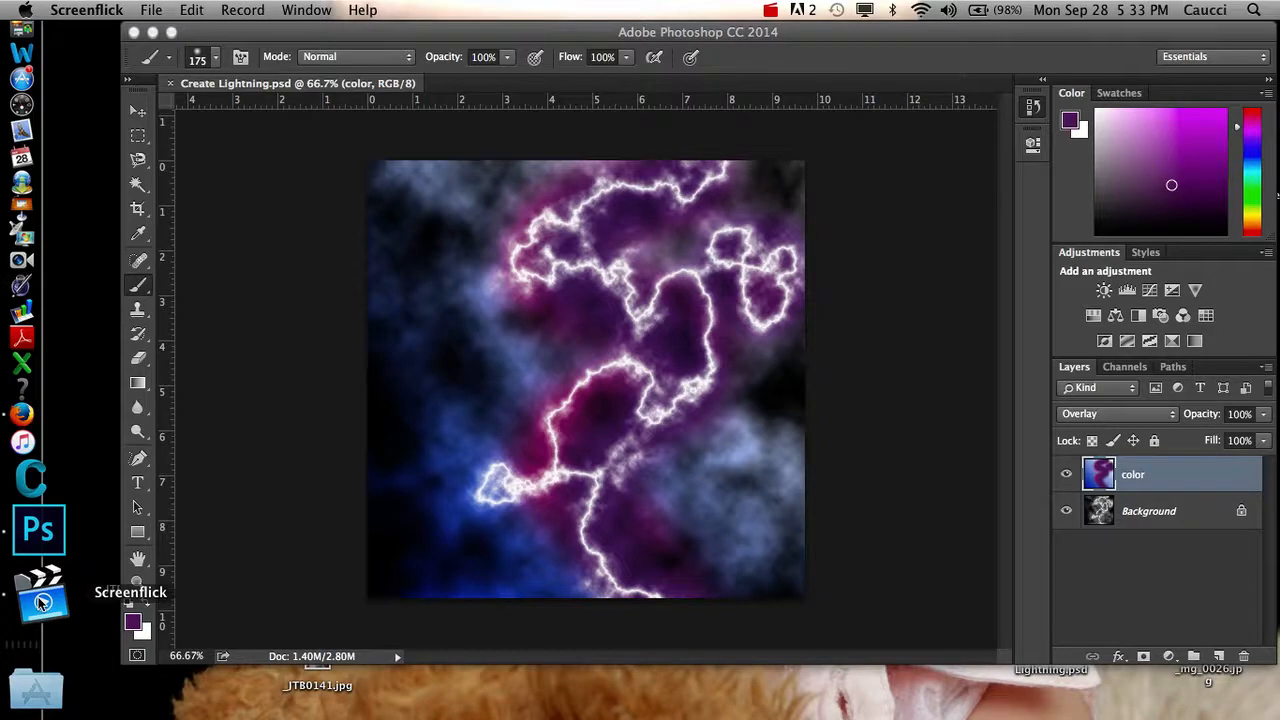